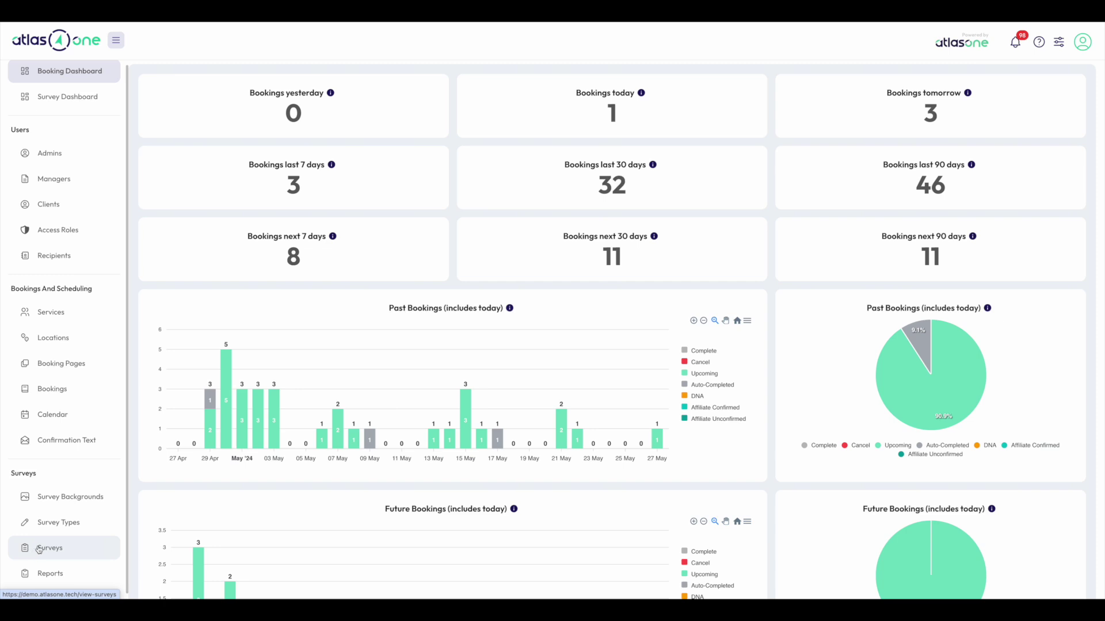
Start a new parent survey type in the survey types list and name it "Occupational Therapy Survey".
{"action": "left_click", "coordinate": [52, 532]}
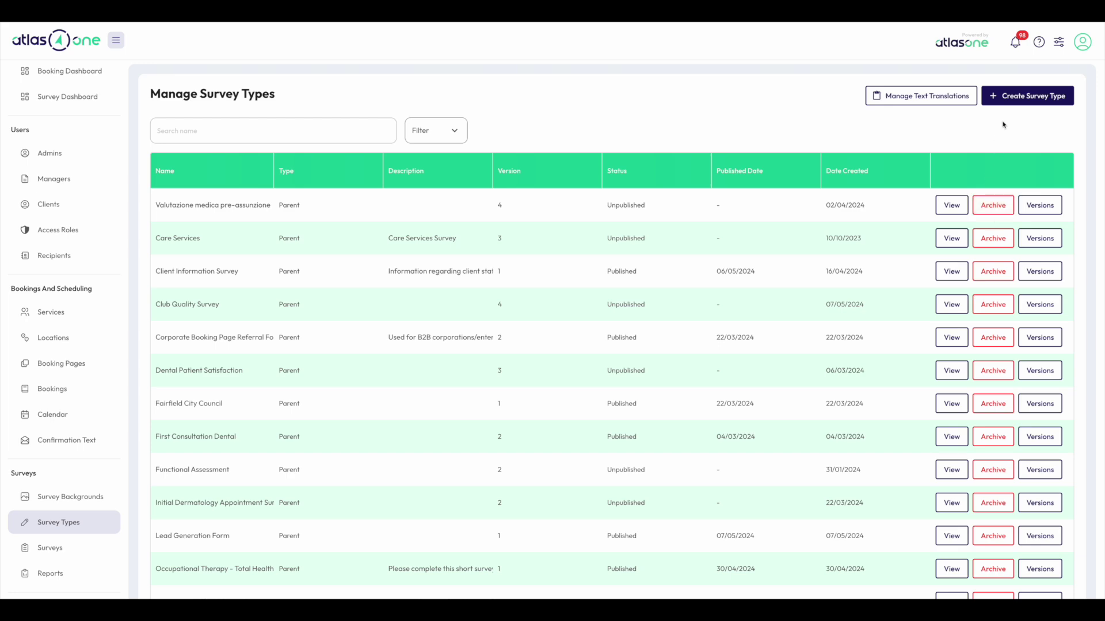
{"action": "left_click", "coordinate": [1024, 106]}
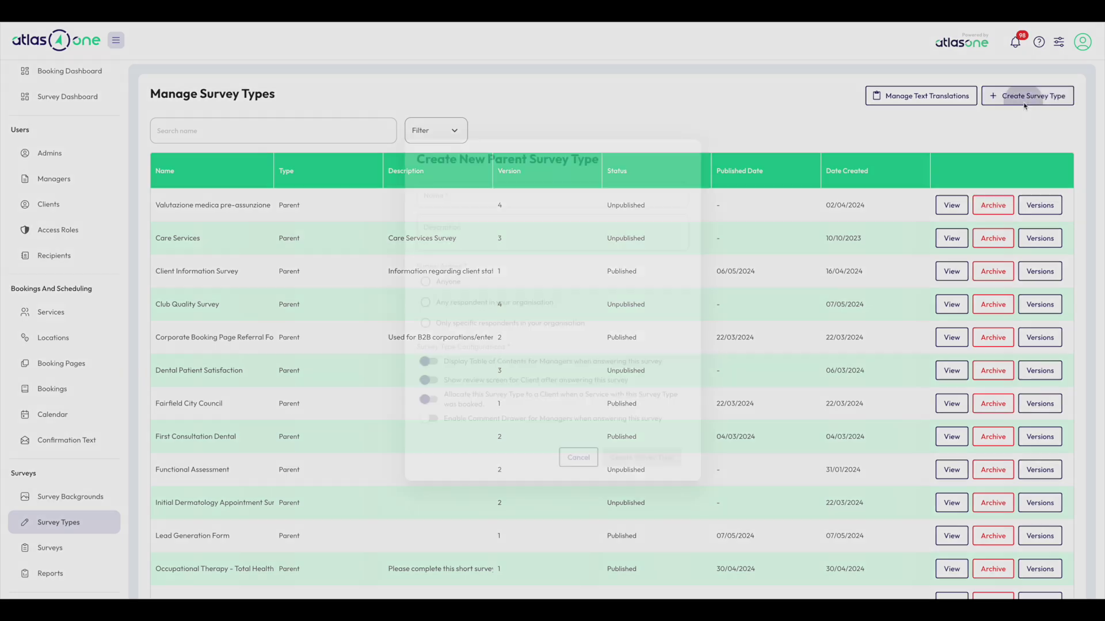
{"action": "left_click", "coordinate": [575, 202]}
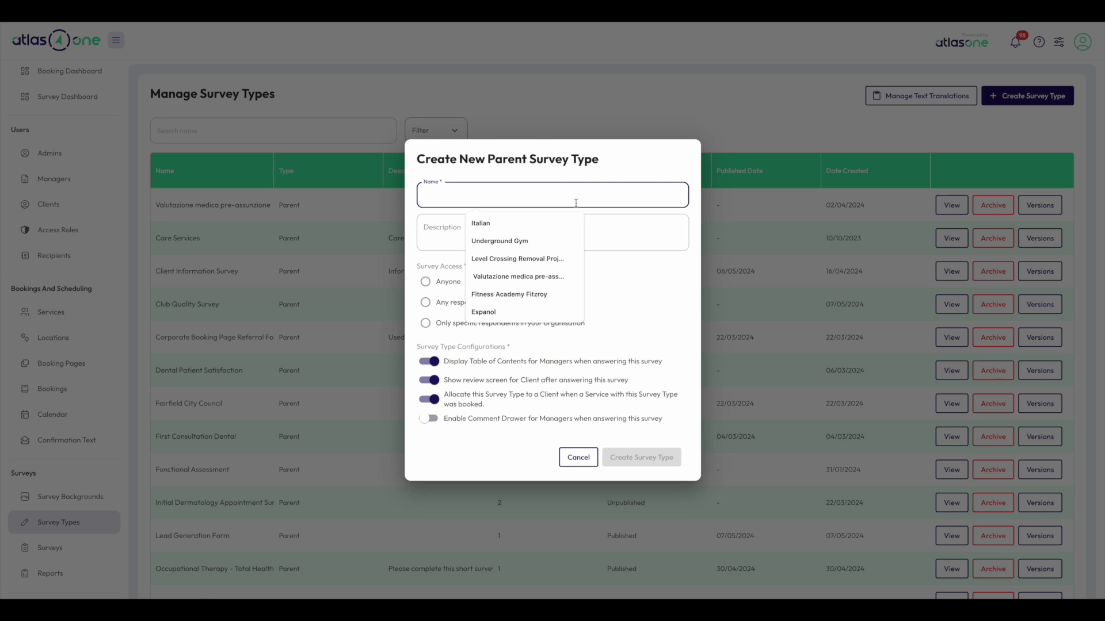
{"action": "type", "text": "Occupational"}
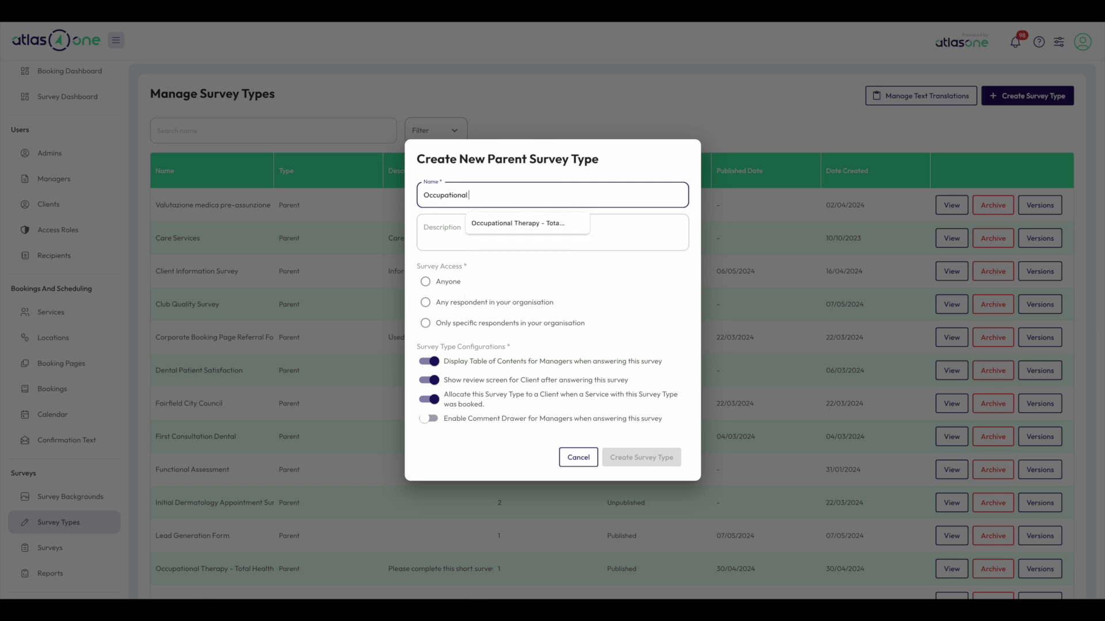
{"action": "type", "text": " Therapy"}
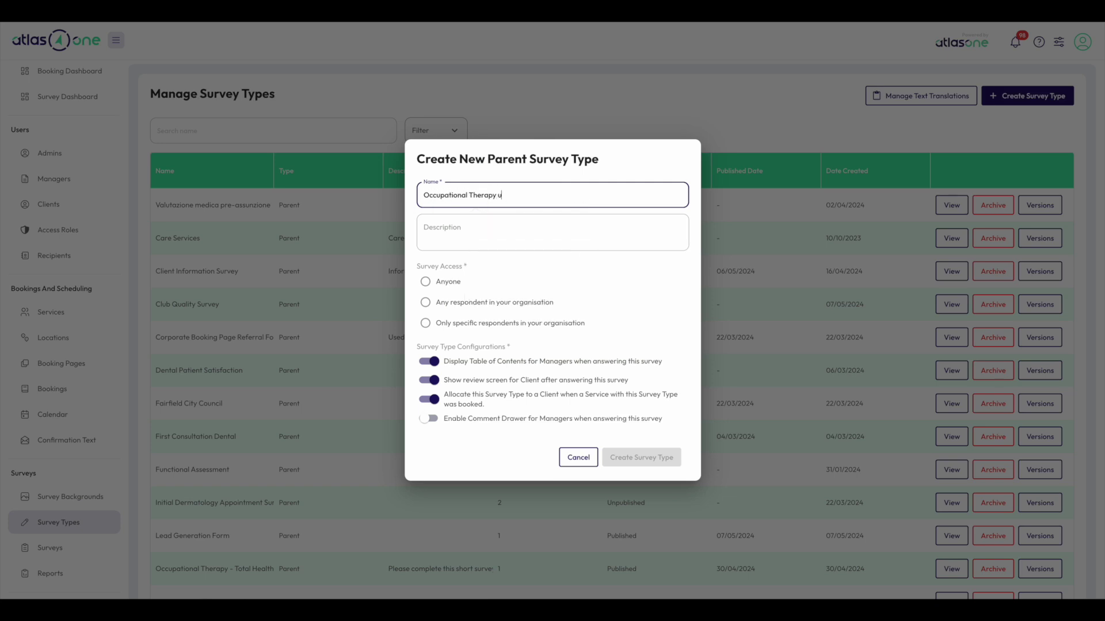
{"action": "type", "text": " Survey"}
Enter the description "Please complete this short survey before your Occupational Therapy Visit", set survey access to Anyone, and create the survey type.
{"action": "key", "text": "Tab"}
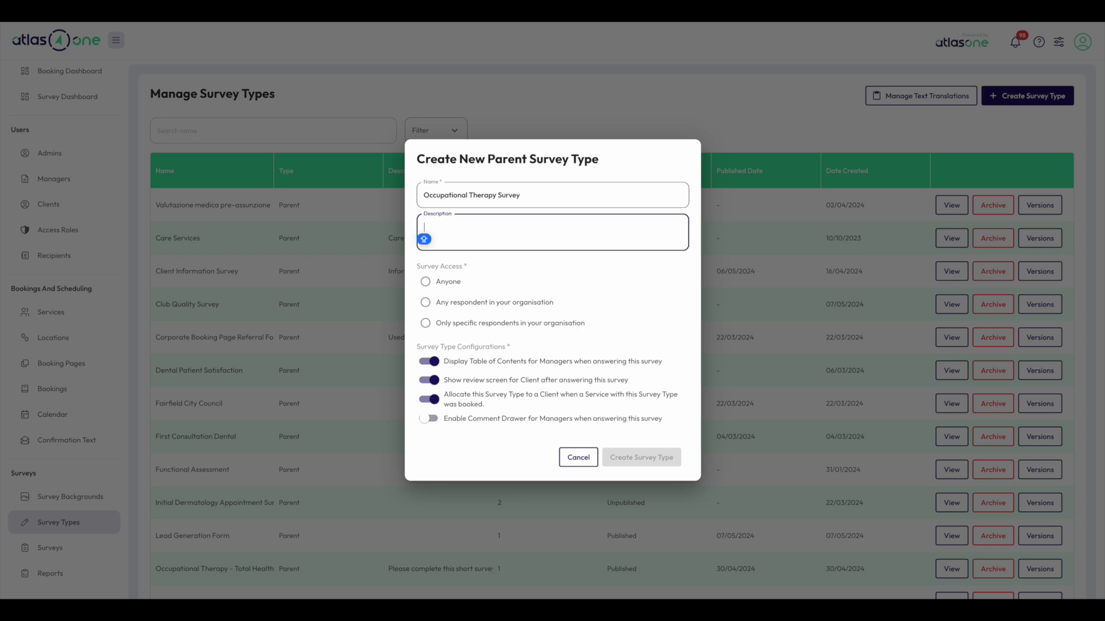
{"action": "type", "text": "Please complete this short survey before your Occupational The"}
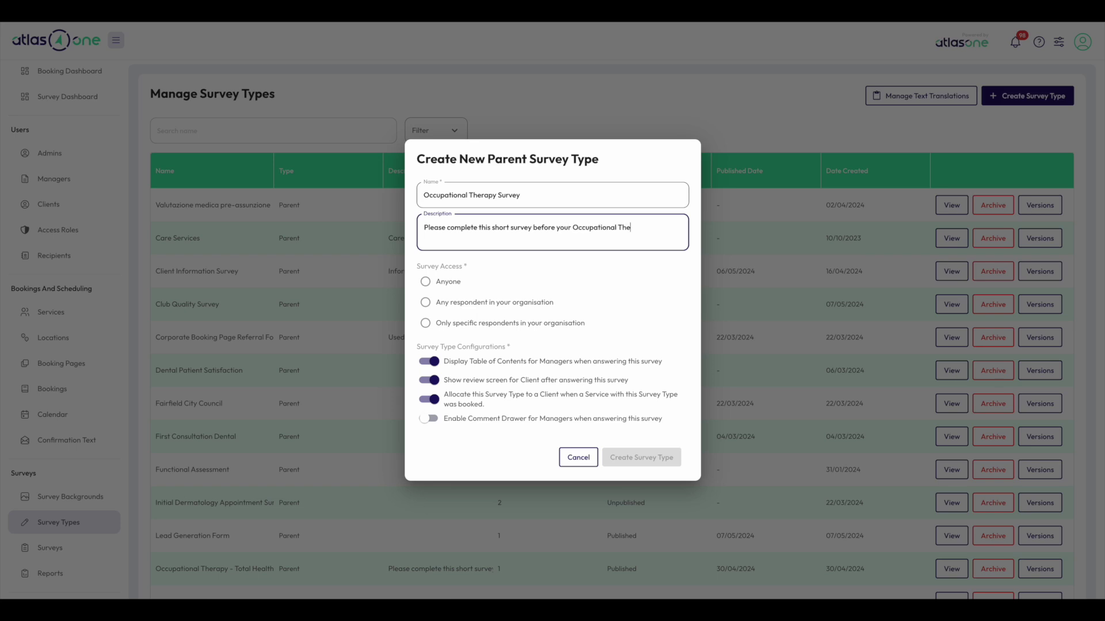
{"action": "type", "text": "rapy Visit"}
{"action": "left_click", "coordinate": [641, 278]}
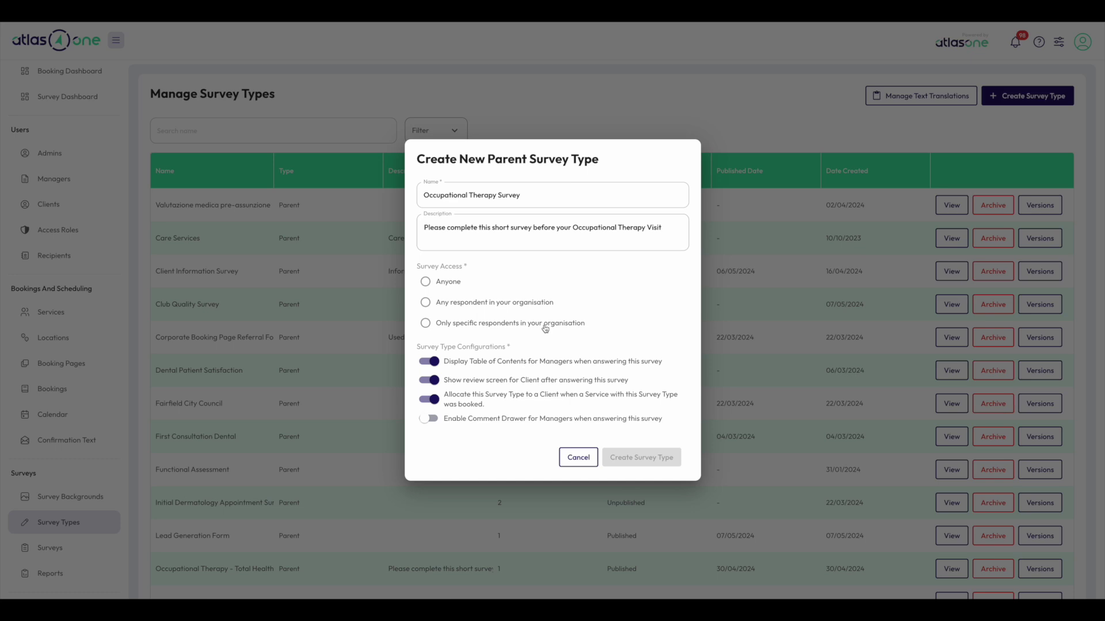
{"action": "left_click", "coordinate": [439, 283]}
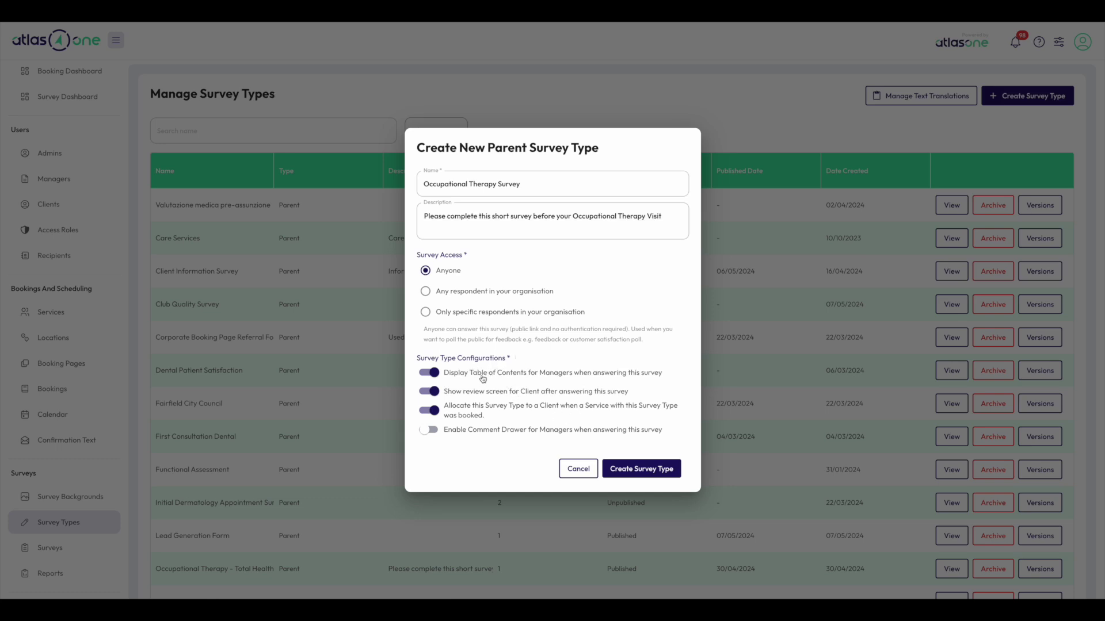
{"action": "left_click", "coordinate": [648, 469]}
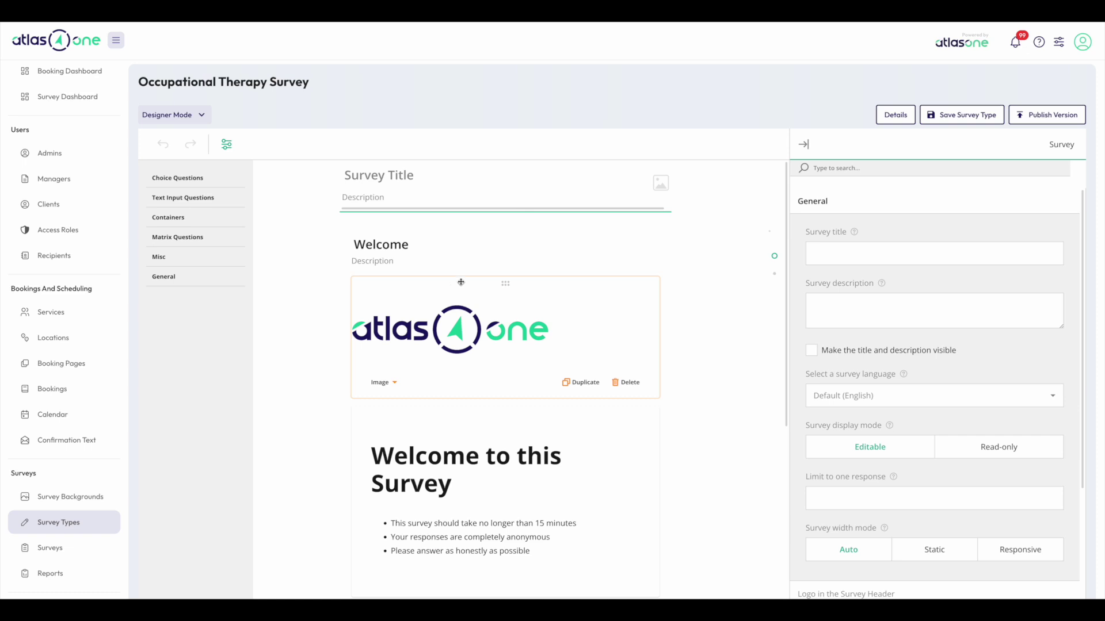
Examine the default Welcome page in the designer, including its logo image, HTML welcome text and page settings.
{"action": "scroll", "coordinate": [644, 297], "scroll_direction": "down", "scroll_amount": 1}
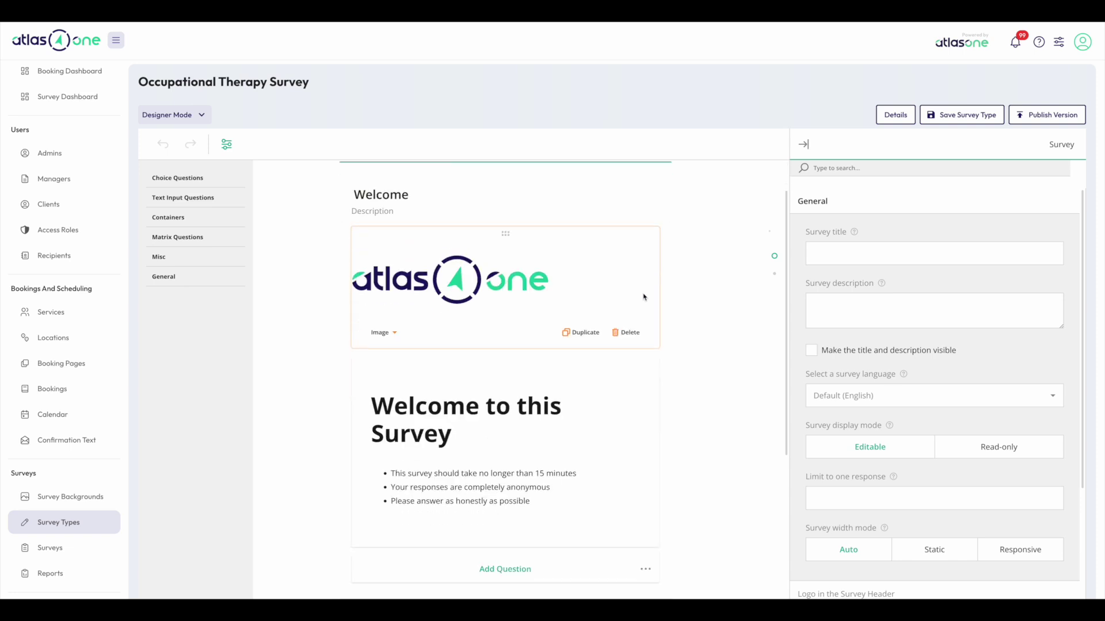
{"action": "scroll", "coordinate": [643, 297], "scroll_direction": "down", "scroll_amount": 1}
{"action": "mouse_move", "coordinate": [513, 208]}
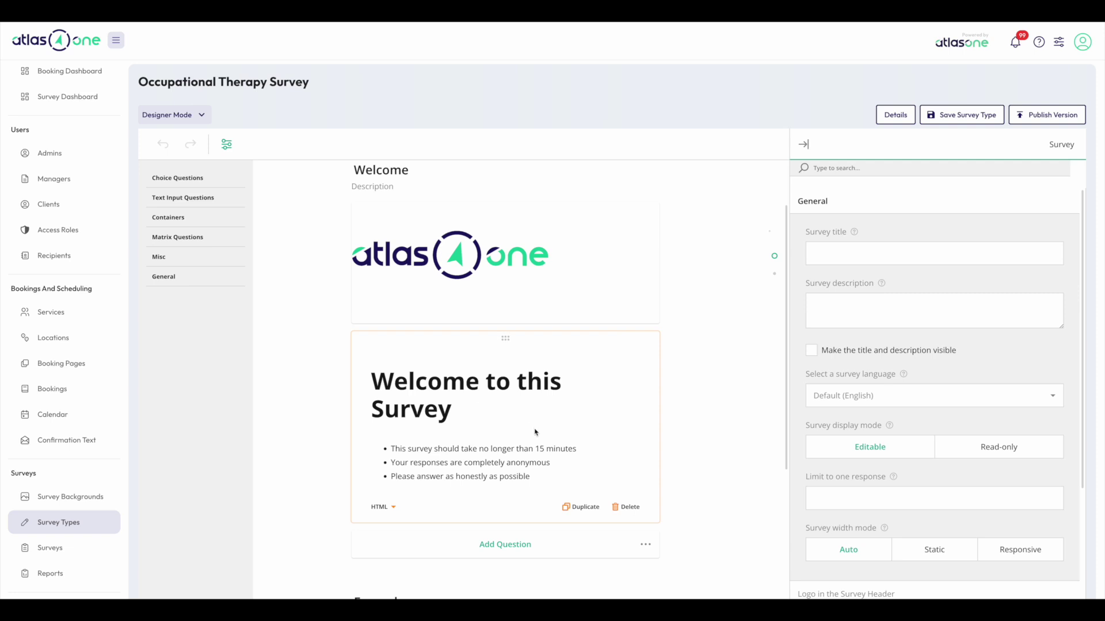
{"action": "scroll", "coordinate": [538, 433], "scroll_direction": "down", "scroll_amount": 1}
{"action": "left_click", "coordinate": [545, 410]}
{"action": "scroll", "coordinate": [1032, 424], "scroll_direction": "down", "scroll_amount": 1}
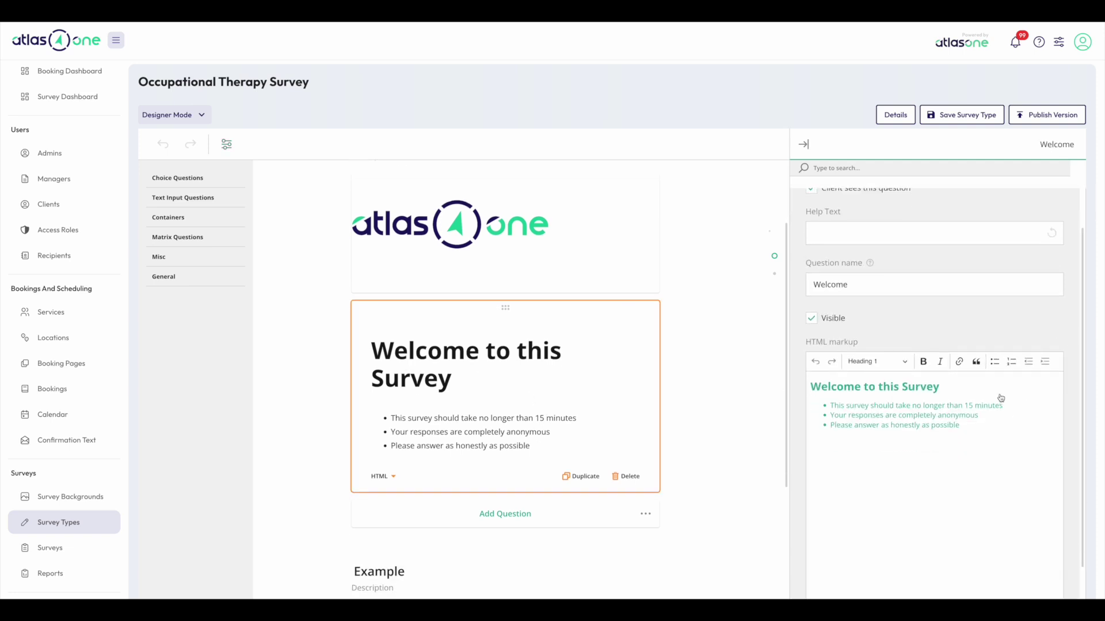
{"action": "left_click", "coordinate": [977, 432]}
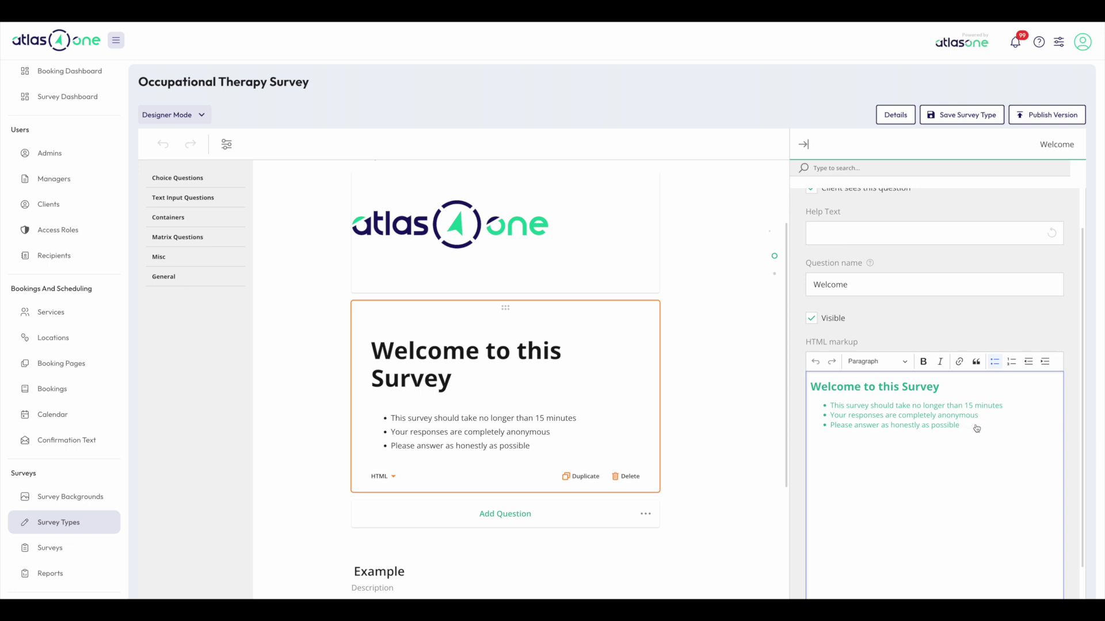
{"action": "left_click", "coordinate": [698, 354]}
{"action": "left_click", "coordinate": [698, 354]}
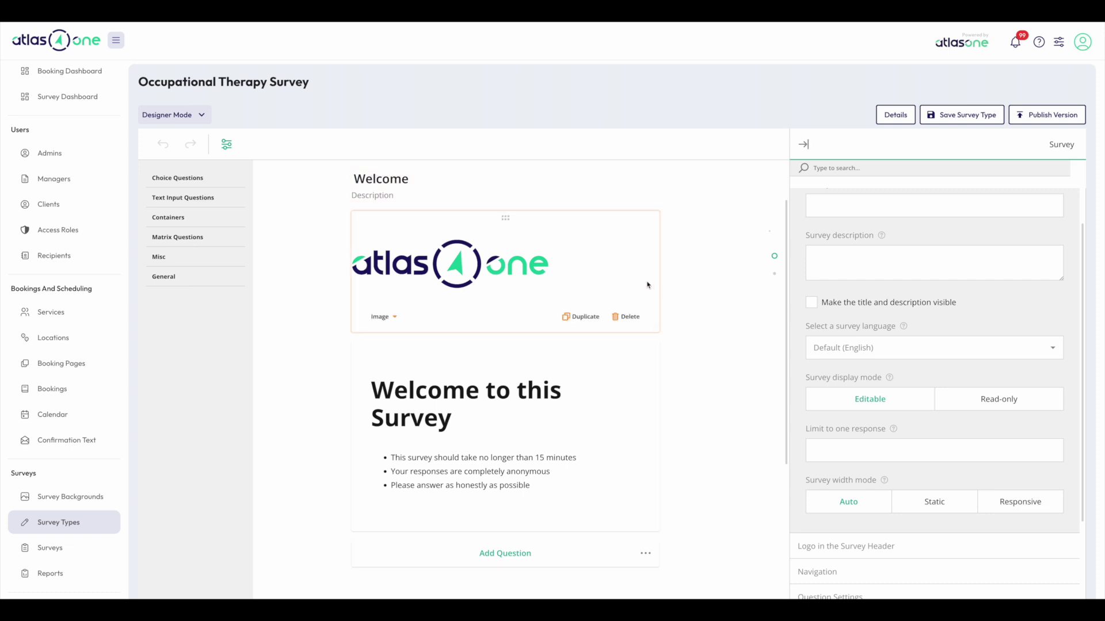
{"action": "left_click", "coordinate": [616, 185]}
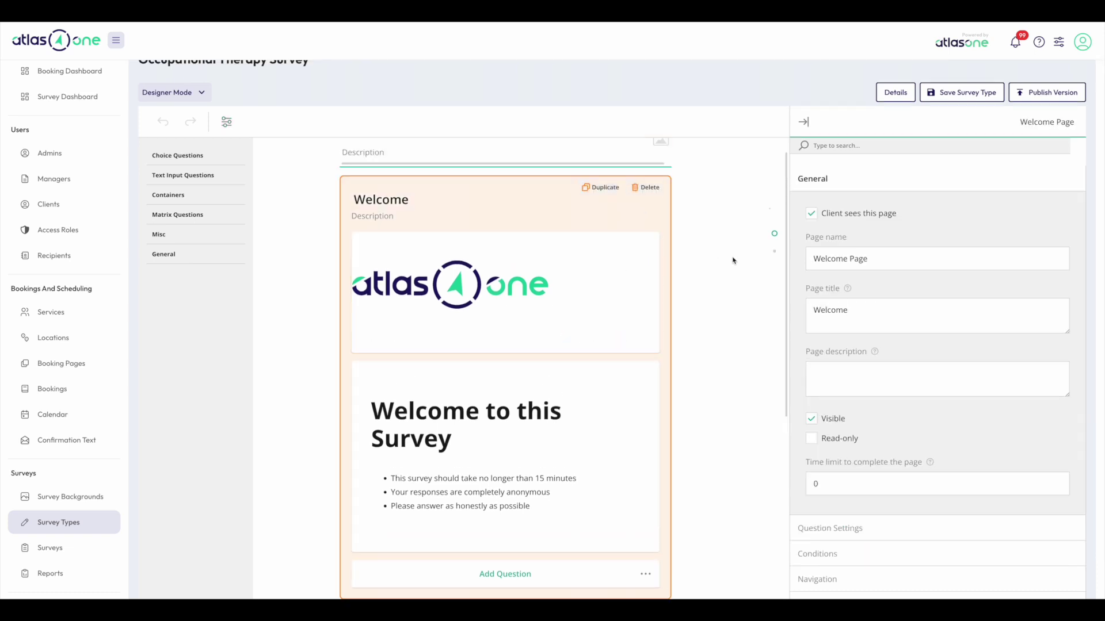
{"action": "left_click", "coordinate": [720, 301]}
Change the title of the sample question on the Example page to "Please enter your full name".
{"action": "scroll", "coordinate": [720, 304], "scroll_direction": "down", "scroll_amount": 1}
{"action": "scroll", "coordinate": [617, 288], "scroll_direction": "down", "scroll_amount": 6}
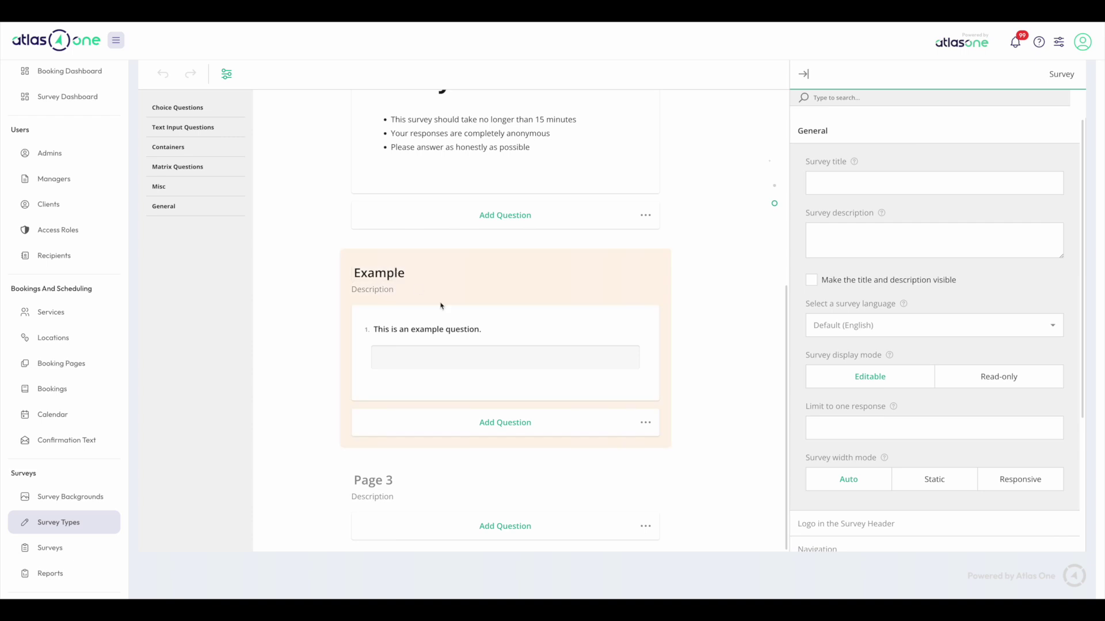
{"action": "left_click", "coordinate": [468, 334]}
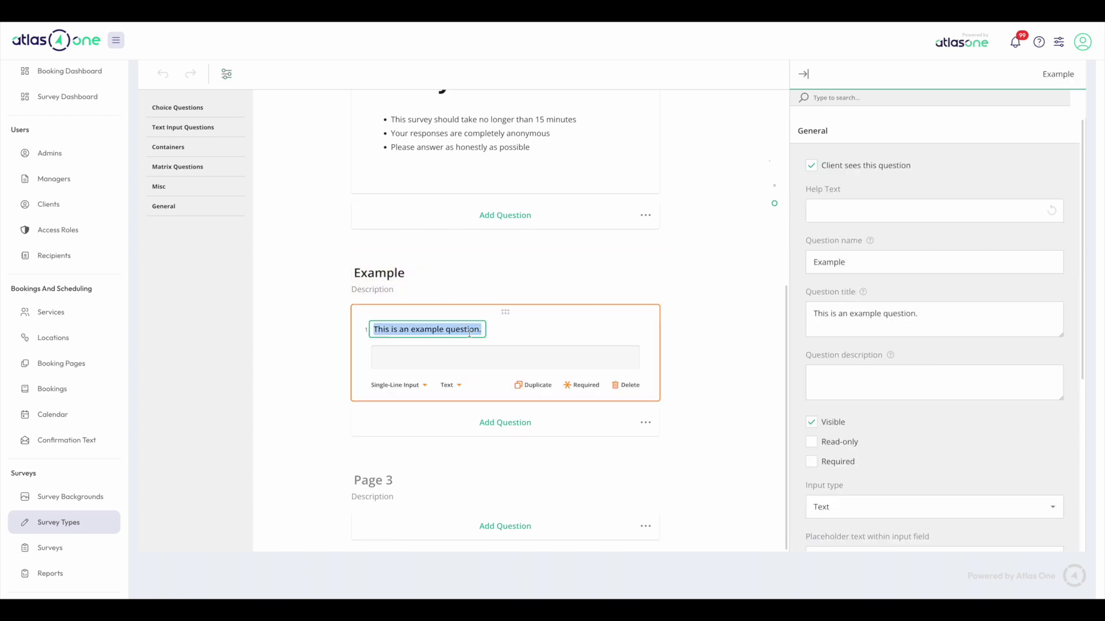
{"action": "type", "text": "Please enter"}
{"action": "key", "text": "BackSpace"}
{"action": "key", "text": "BackSpace"}
{"action": "key", "text": "BackSpace"}
{"action": "key", "text": "BackSpace"}
{"action": "type", "text": "nter y"}
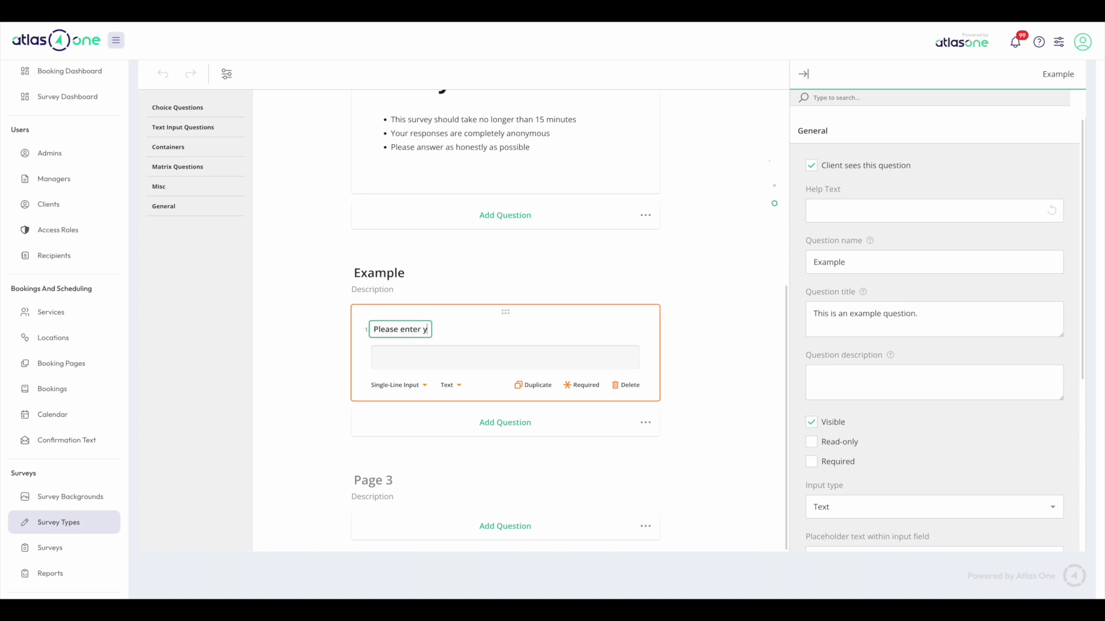
{"action": "type", "text": "our full name"}
{"action": "left_click", "coordinate": [315, 324]}
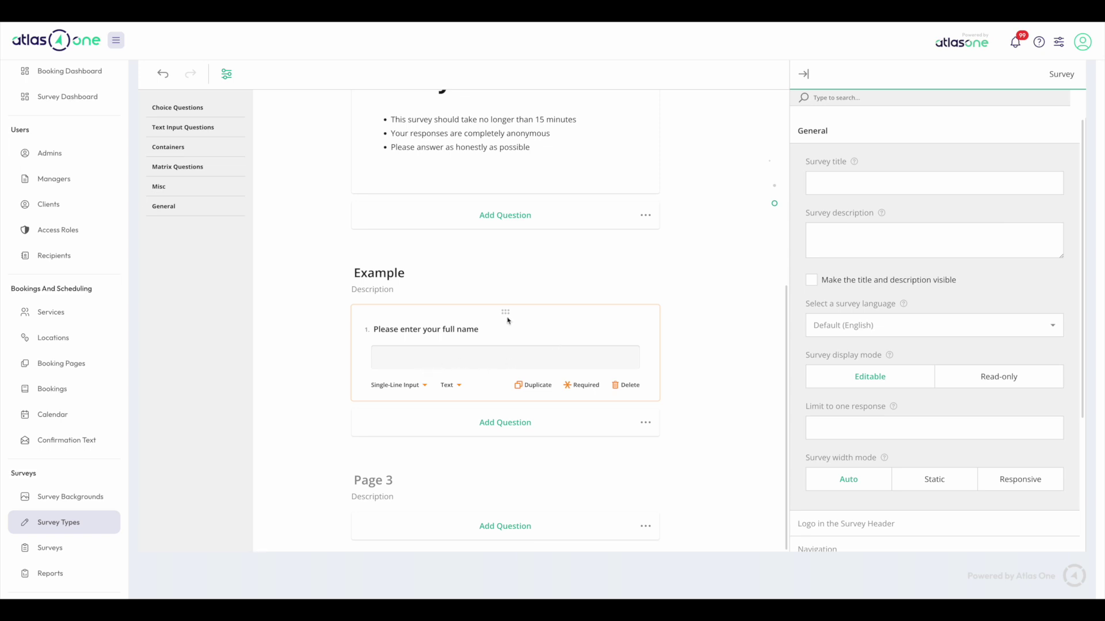
Expand every question category and look through the available question types, from Choice Questions to General.
{"action": "left_click", "coordinate": [230, 112]}
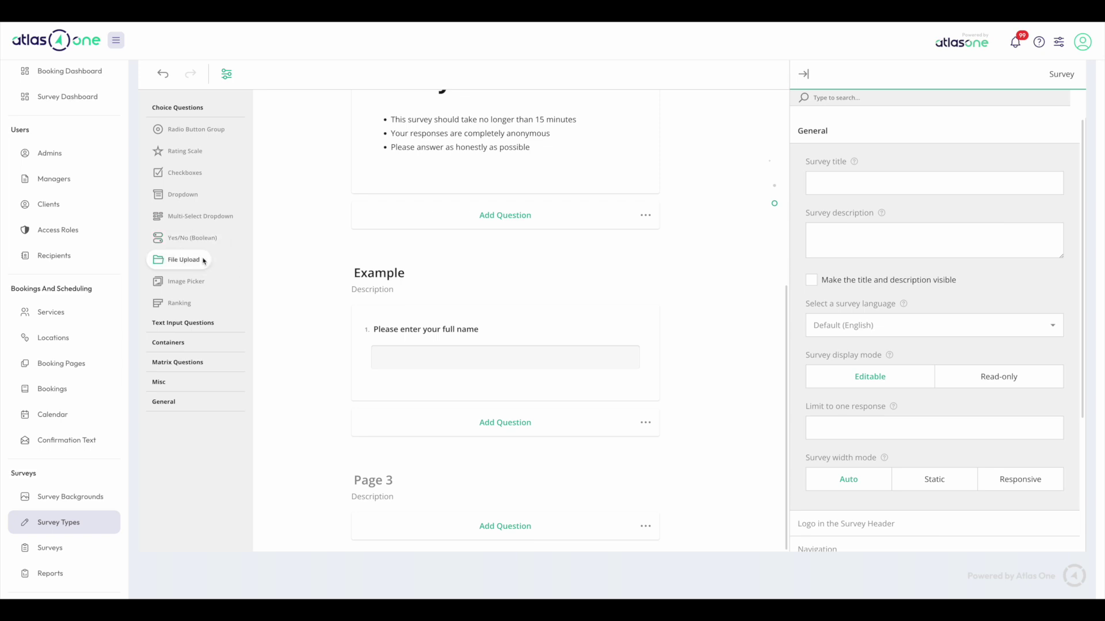
{"action": "left_click", "coordinate": [176, 322]}
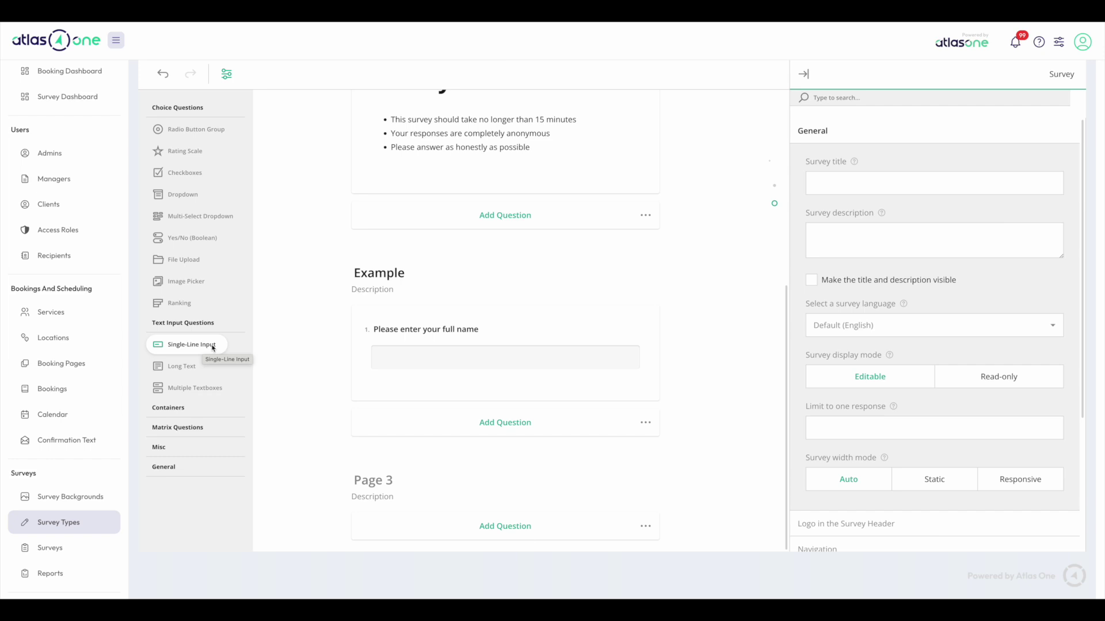
{"action": "left_click", "coordinate": [215, 407]}
{"action": "left_click", "coordinate": [208, 470]}
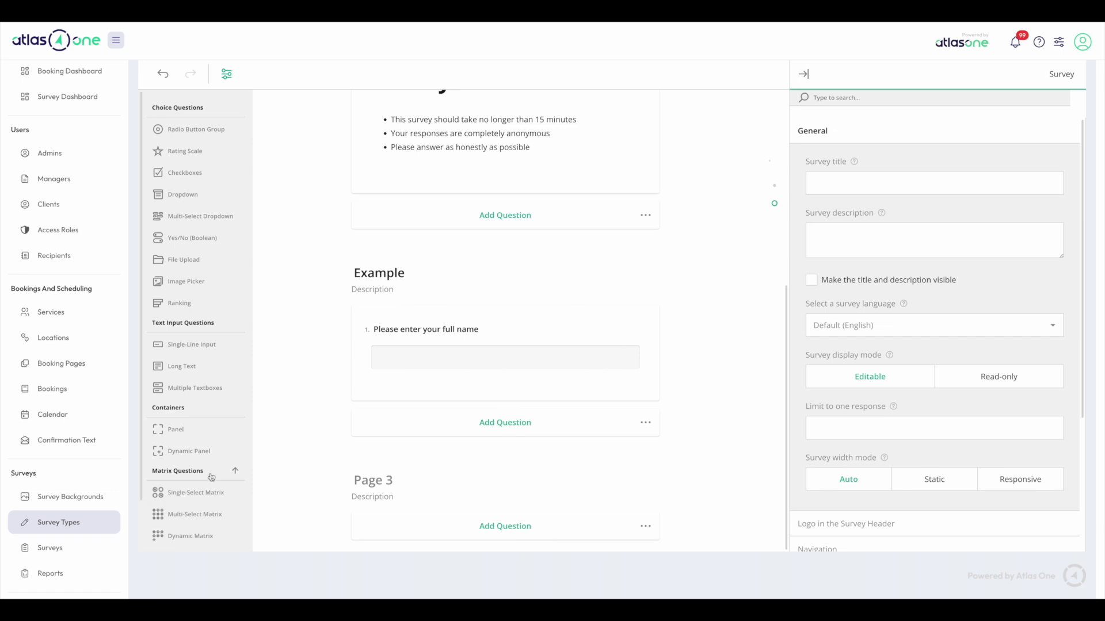
{"action": "scroll", "coordinate": [210, 476], "scroll_direction": "down", "scroll_amount": 1}
{"action": "left_click", "coordinate": [202, 498]}
{"action": "scroll", "coordinate": [207, 496], "scroll_direction": "down", "scroll_amount": 2}
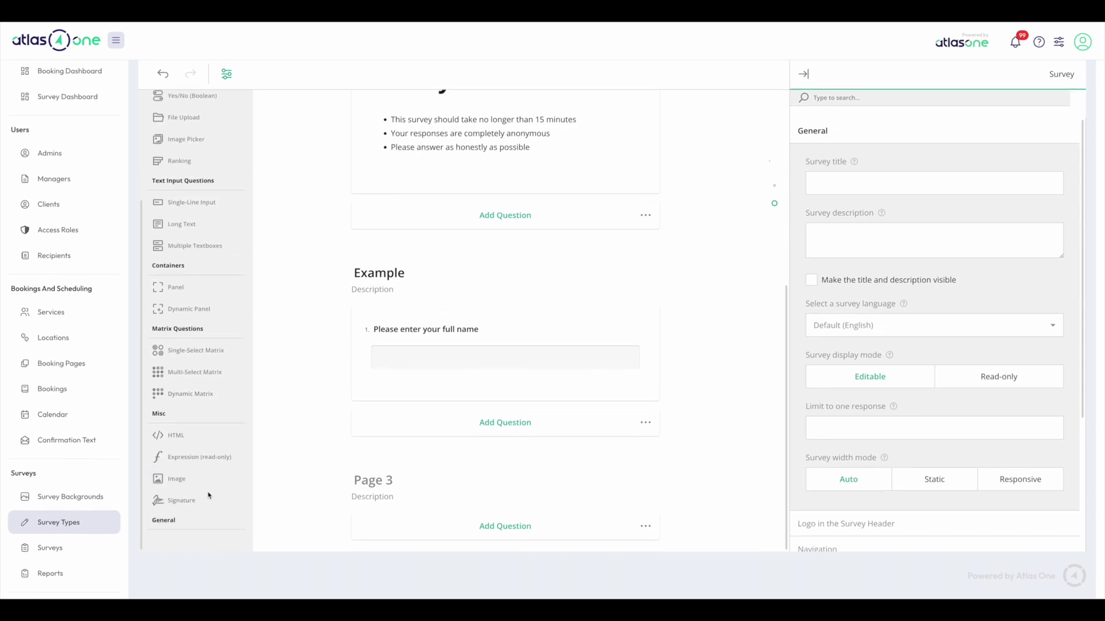
{"action": "left_click", "coordinate": [179, 520]}
{"action": "scroll", "coordinate": [178, 520], "scroll_direction": "down", "scroll_amount": 1}
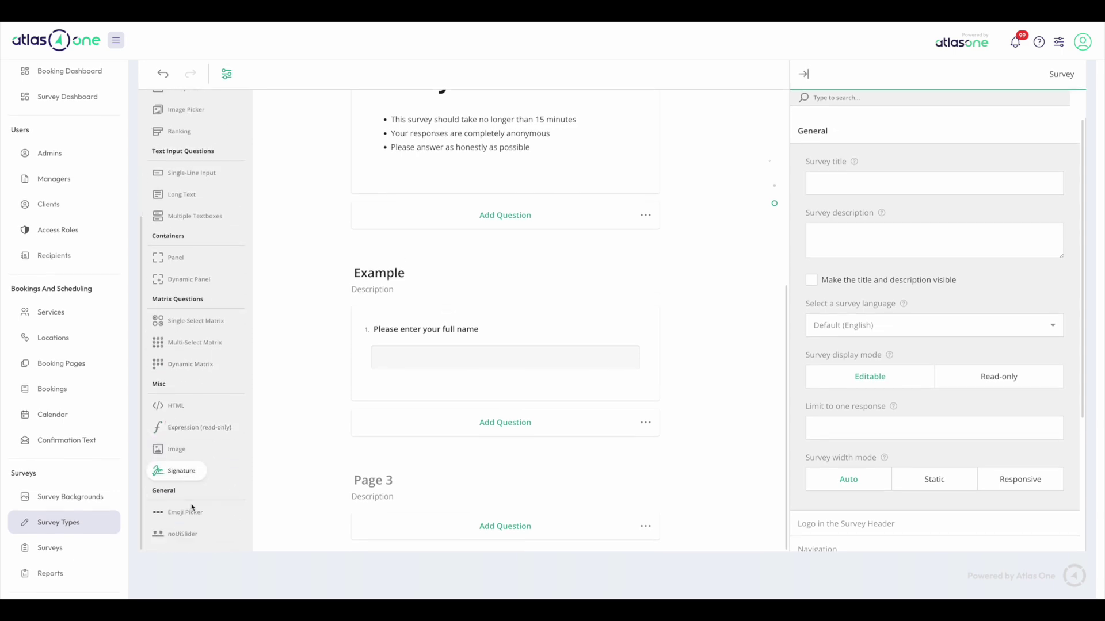
Add a Dropdown question to the Example page titled "How did you hear about our Occupational Therapy services?".
{"action": "scroll", "coordinate": [180, 386], "scroll_direction": "up", "scroll_amount": 5}
{"action": "scroll", "coordinate": [180, 385], "scroll_direction": "up", "scroll_amount": 2}
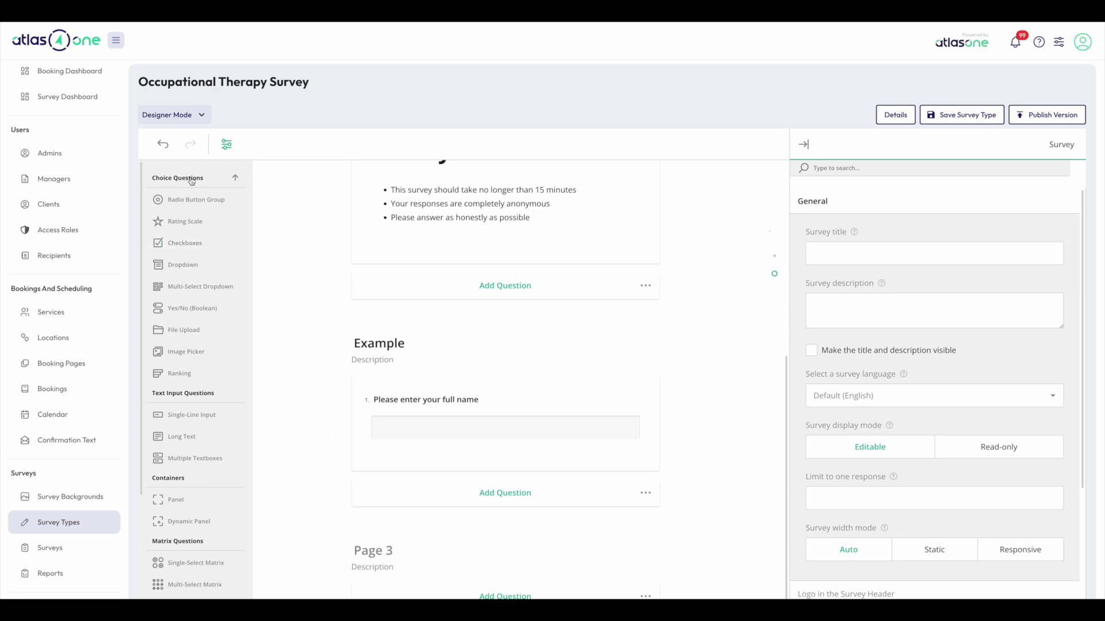
{"action": "left_click", "coordinate": [183, 265]}
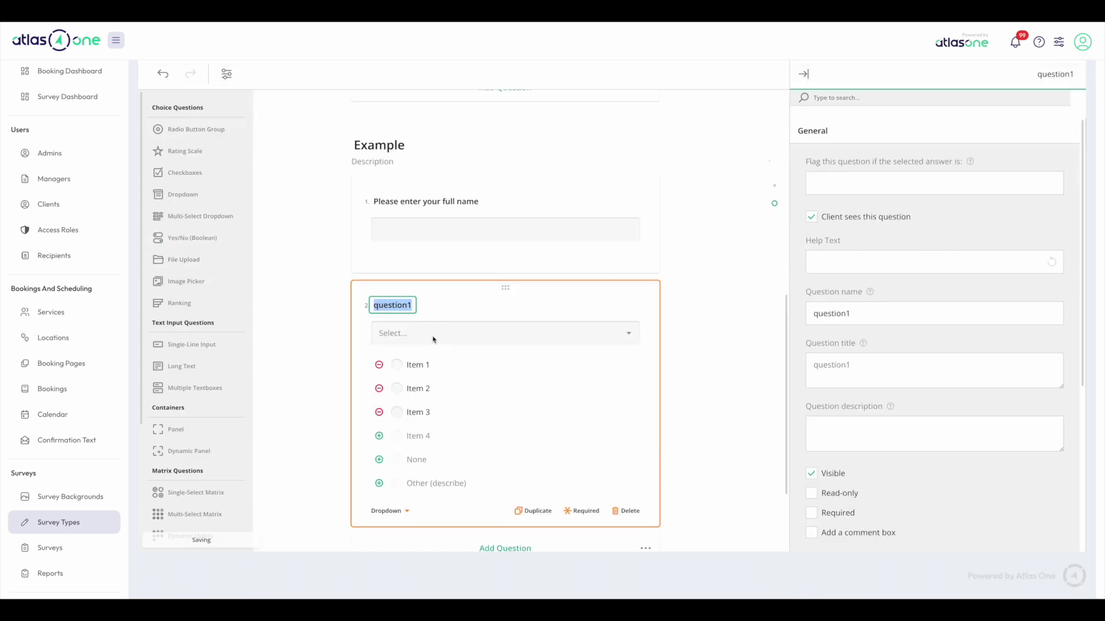
{"action": "type", "text": "How"}
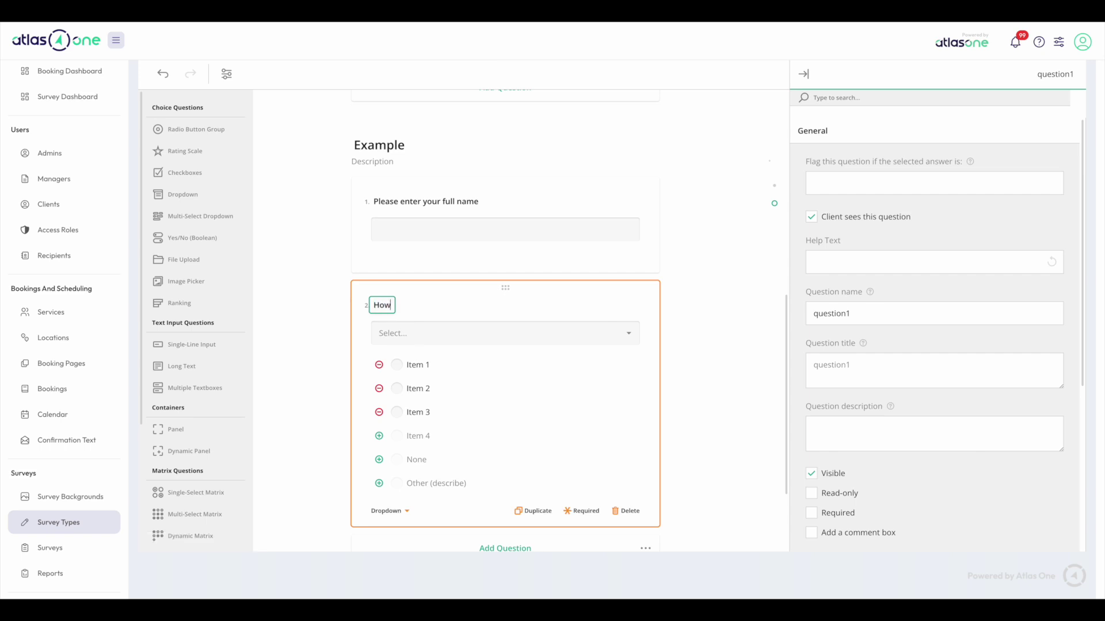
{"action": "type", "text": " did you hear about O"}
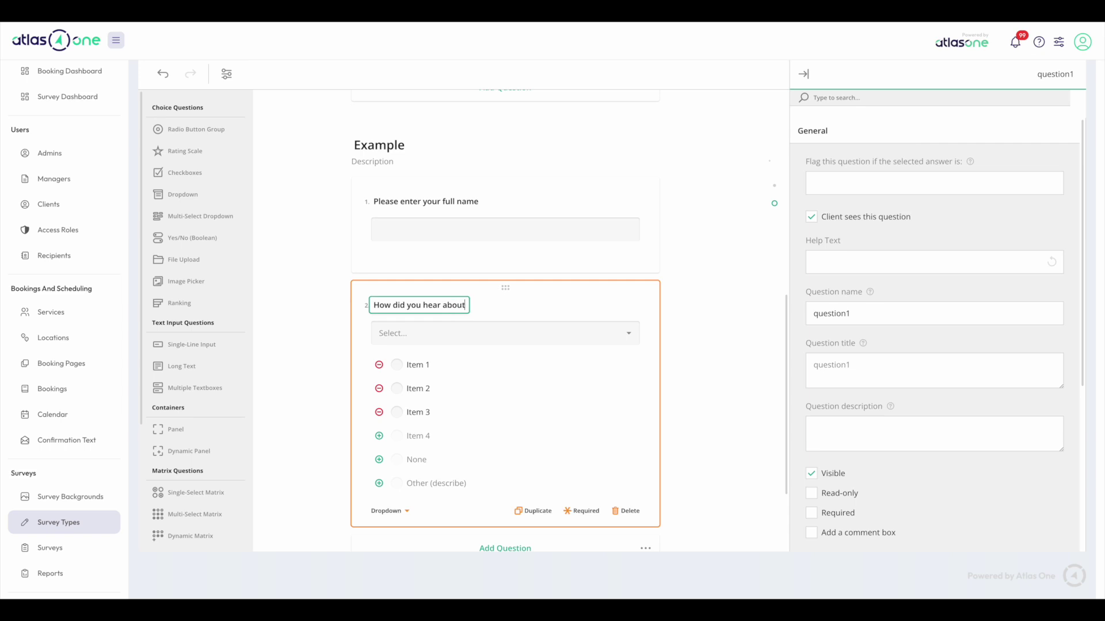
{"action": "key", "text": "BackSpace"}
{"action": "type", "text": "our Occupation"}
{"action": "key", "text": "BackSpace"}
{"action": "key", "text": "BackSpace"}
{"action": "key", "text": "BackSpace"}
{"action": "type", "text": "ional Therapy"}
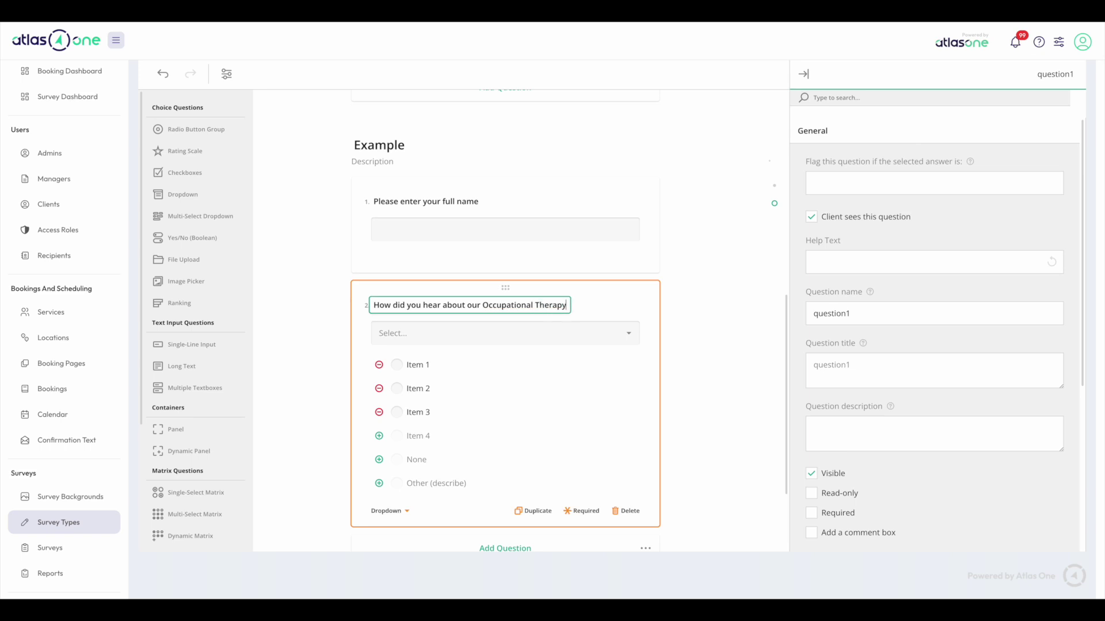
{"action": "type", "text": " services?"}
Set the dropdown question's choices to Google, Word of Mouth, Facebook and Local, and enable the "Other (describe)" option.
{"action": "left_click", "coordinate": [423, 366]}
{"action": "type", "text": "Google"}
{"action": "key", "text": "Return"}
{"action": "left_click", "coordinate": [418, 389]}
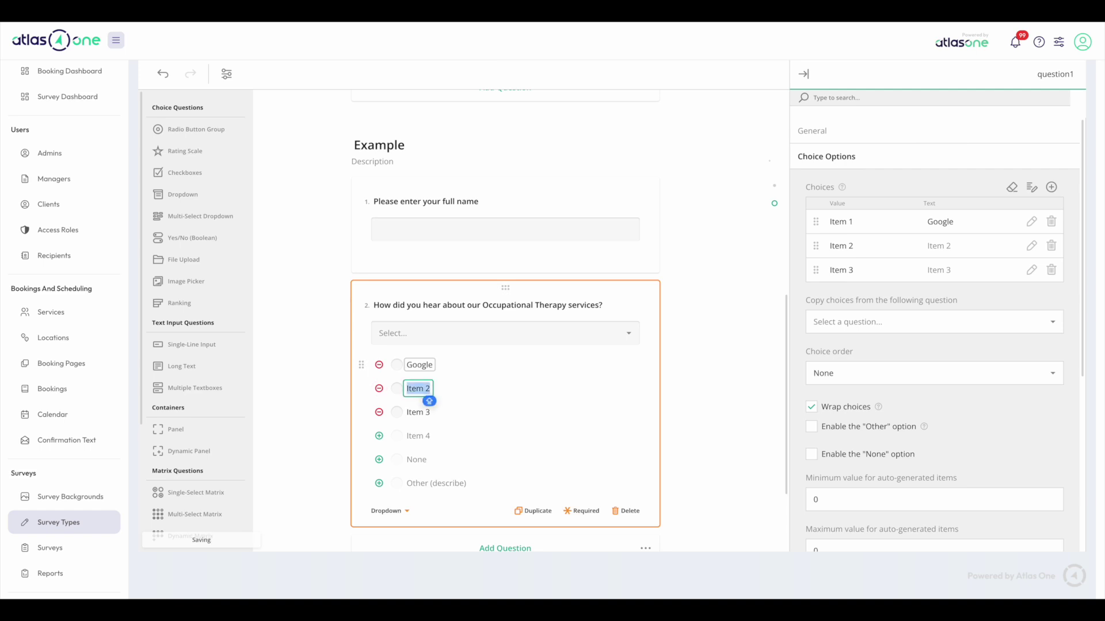
{"action": "type", "text": "Word of Mouth"}
{"action": "left_click", "coordinate": [419, 412]}
{"action": "type", "text": "Facebook"}
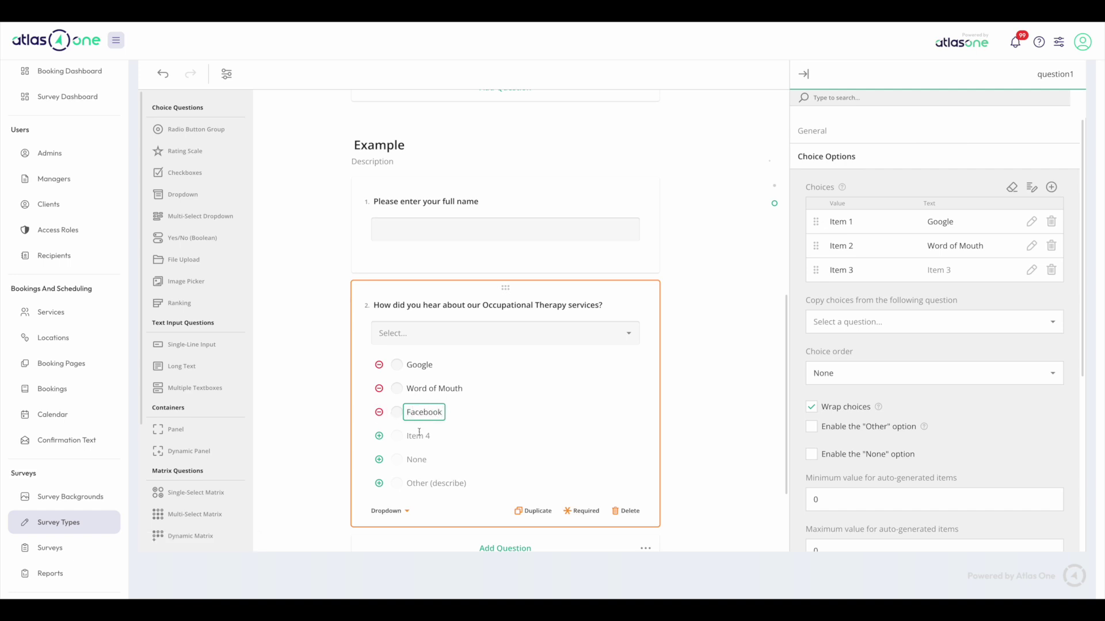
{"action": "left_click", "coordinate": [427, 437]}
{"action": "type", "text": "Local"}
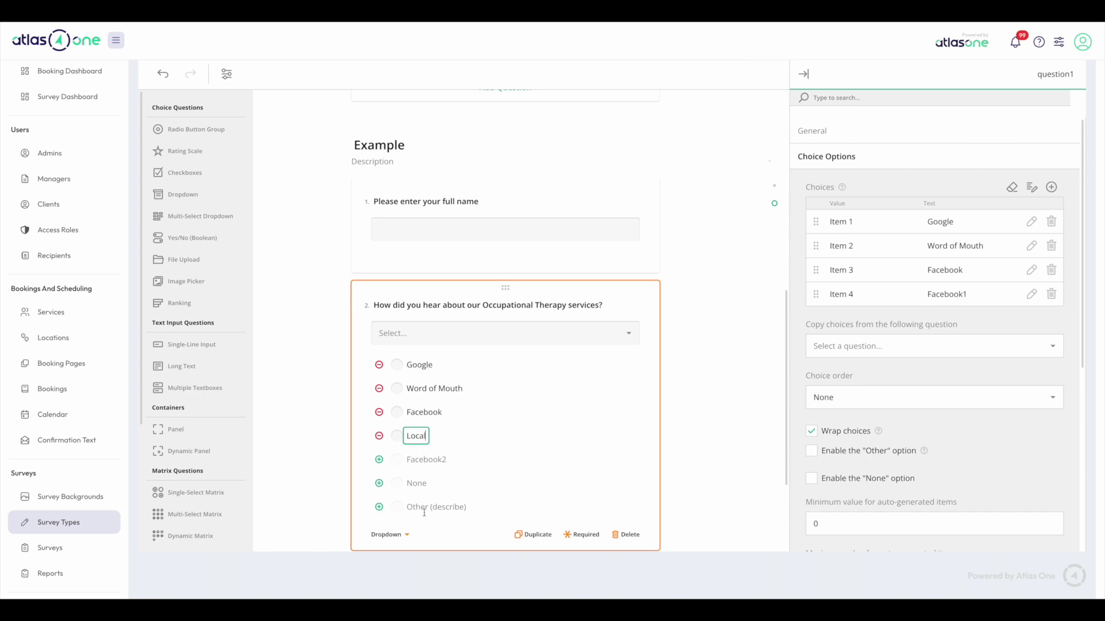
{"action": "left_click", "coordinate": [379, 507]}
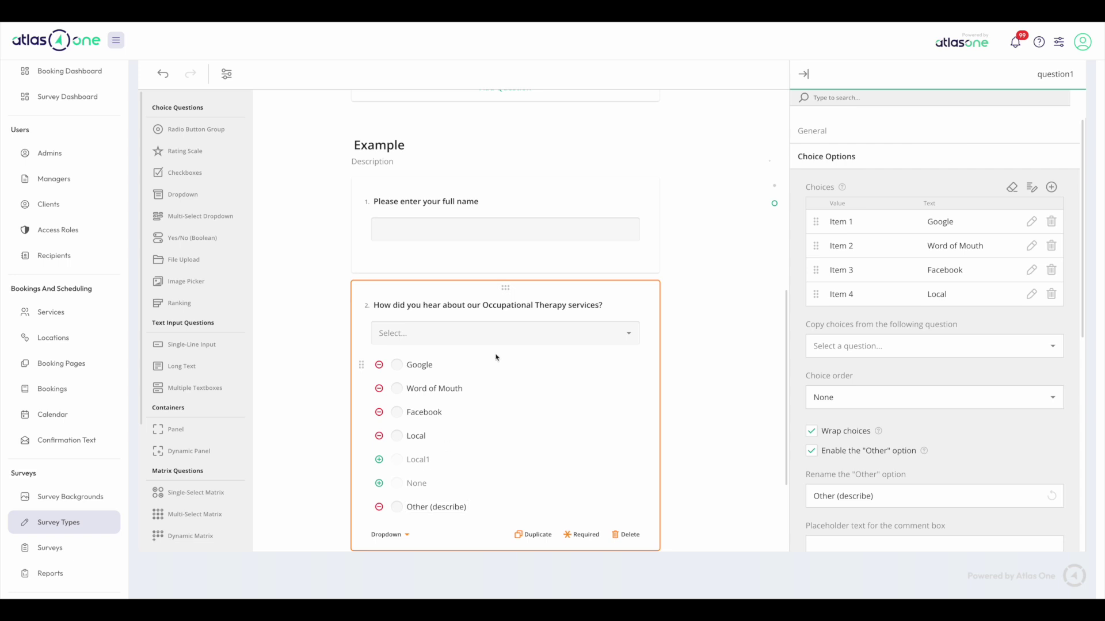
{"action": "scroll", "coordinate": [676, 369], "scroll_direction": "down", "scroll_amount": 1}
{"action": "scroll", "coordinate": [639, 412], "scroll_direction": "down", "scroll_amount": 2}
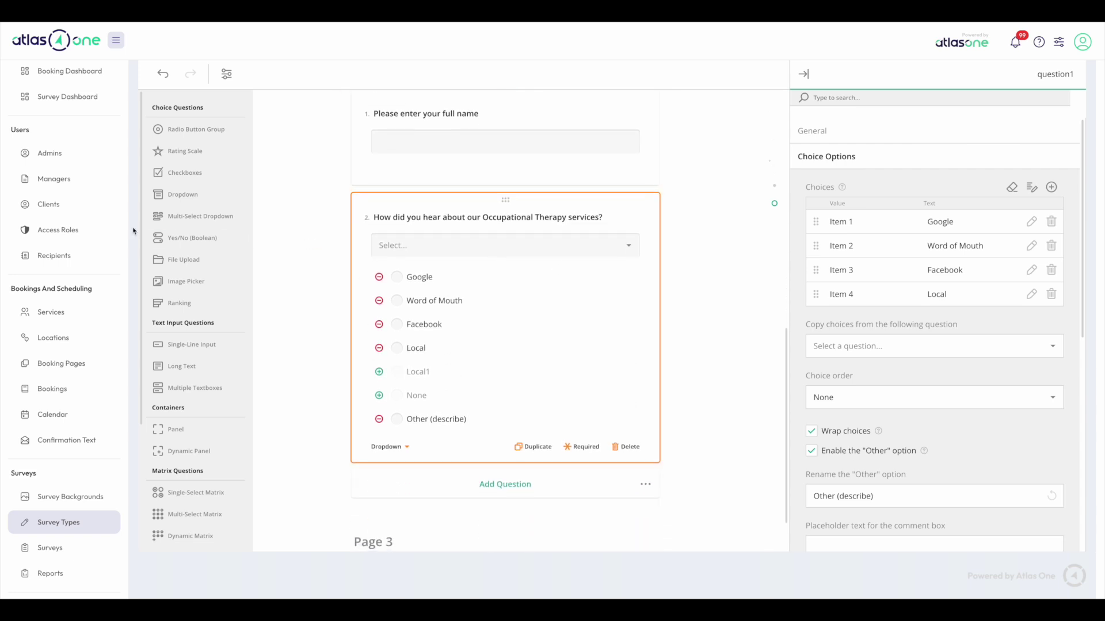
Add a Yes/No (Boolean) question below the dropdown question, titled "Have you previously received Occupational Therapy services?".
{"action": "left_click", "coordinate": [184, 237]}
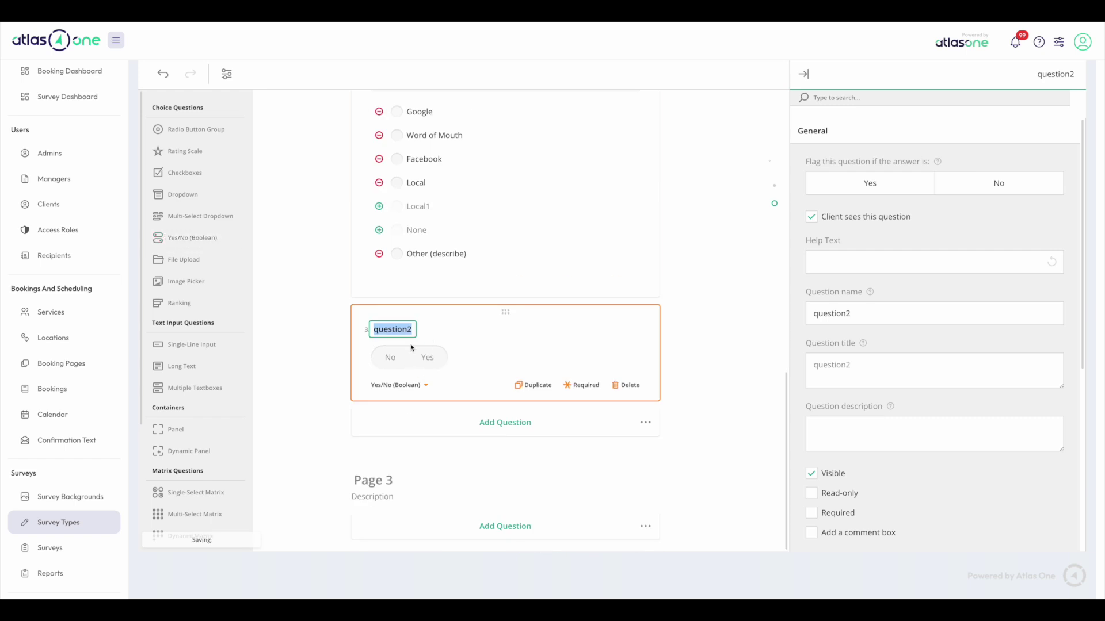
{"action": "type", "text": "Have "}
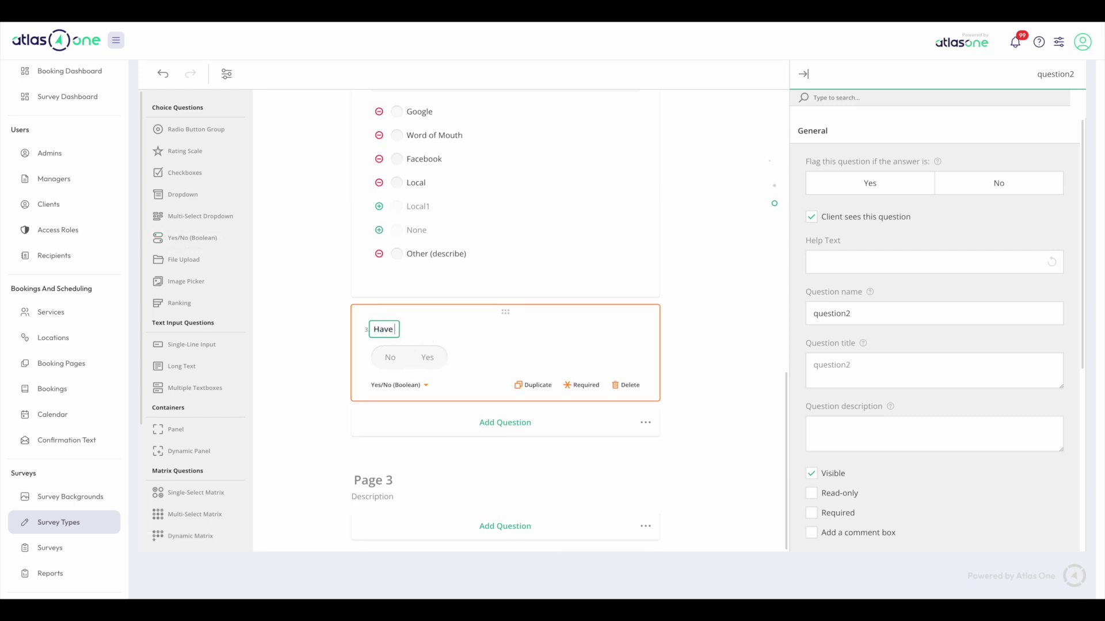
{"action": "type", "text": "you previously received O"}
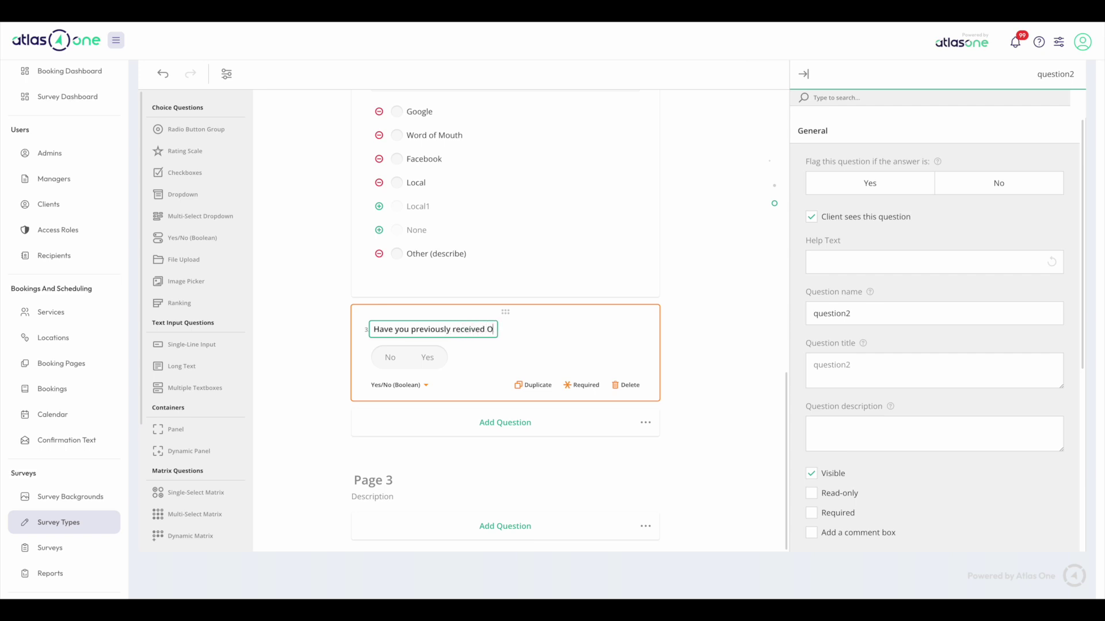
{"action": "type", "text": "ccupational Therapy services?"}
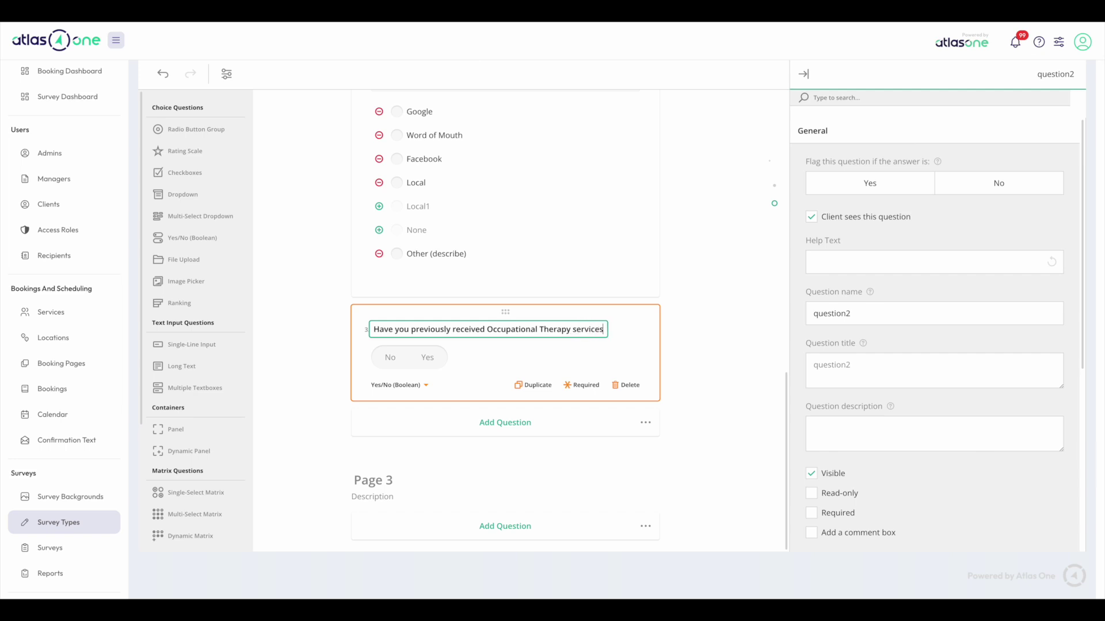
{"action": "left_click", "coordinate": [338, 370]}
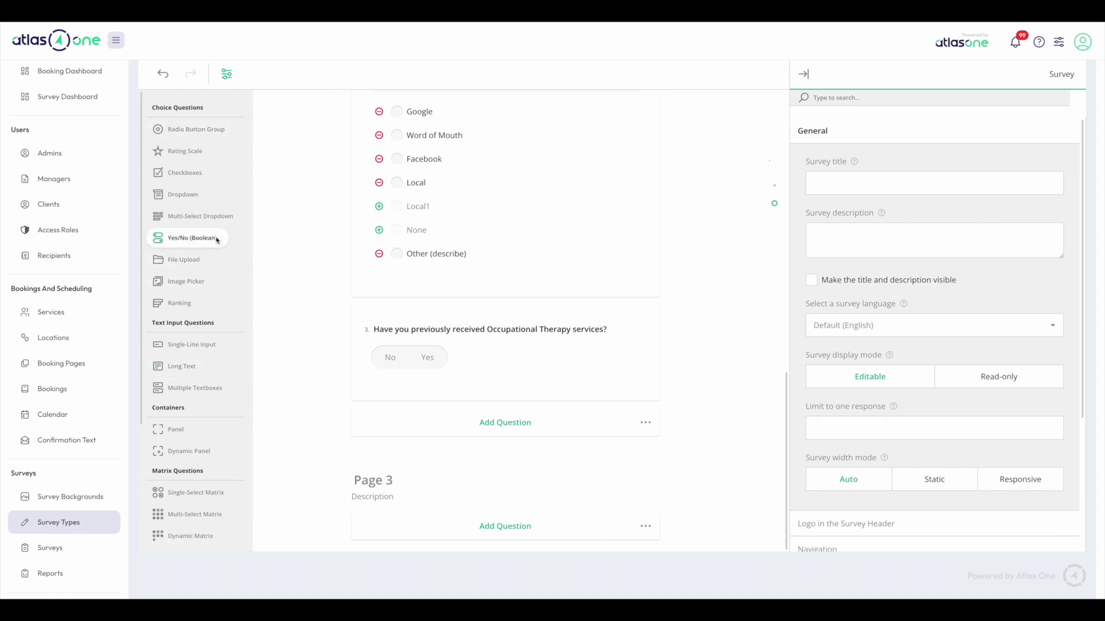
Add a Rating Scale question titled "On a scale of 1-5, please rate your current level of independence in completing daily activities".
{"action": "left_click", "coordinate": [184, 151]}
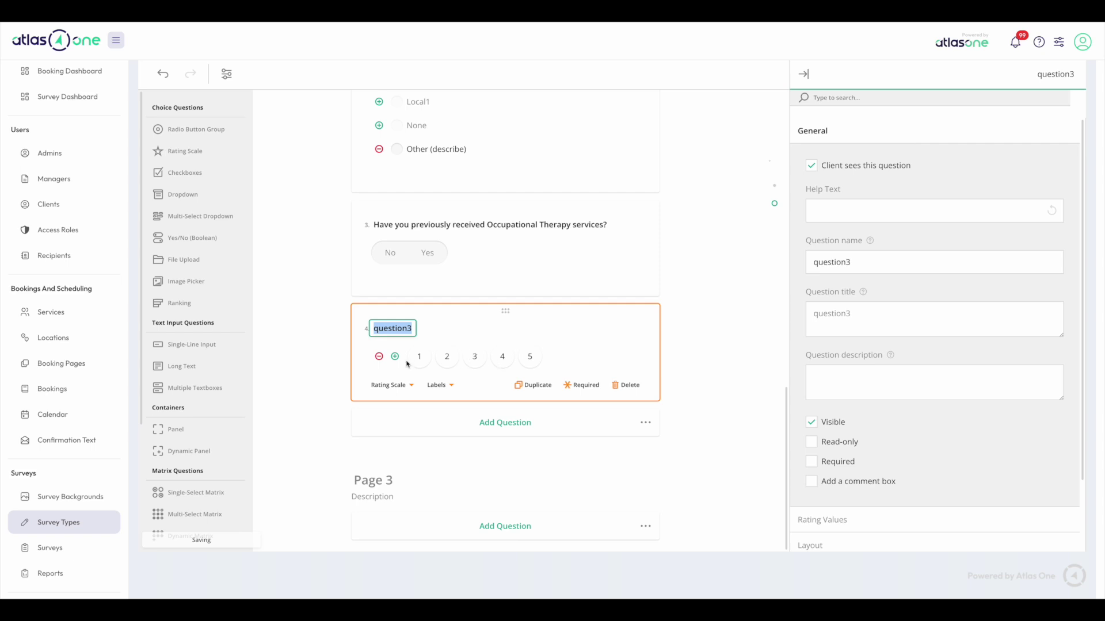
{"action": "type", "text": "On a"}
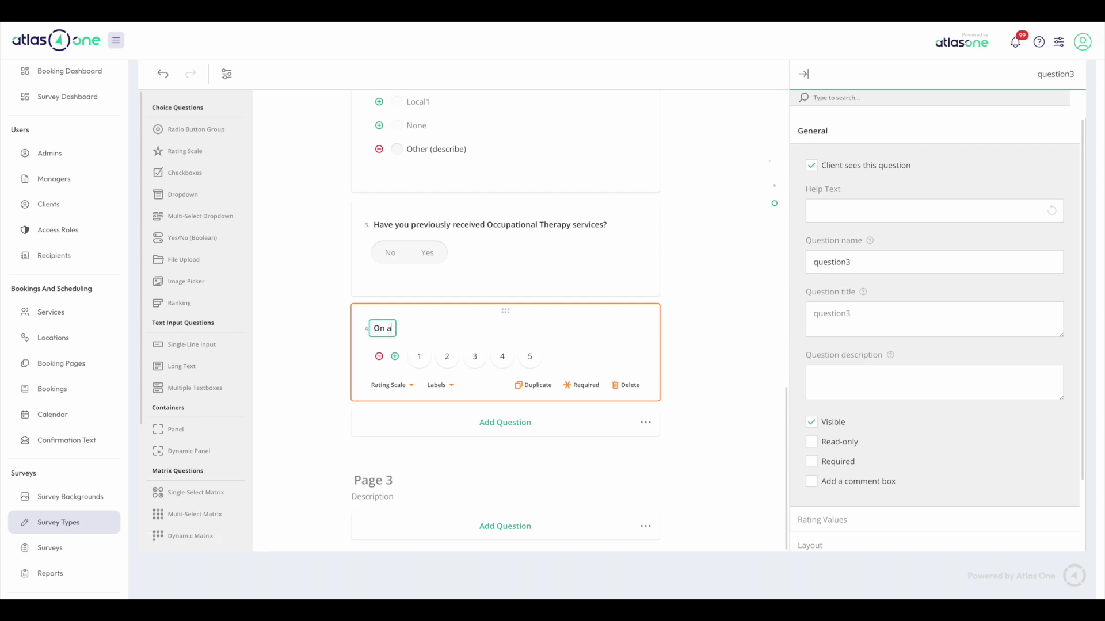
{"action": "type", "text": " scale of 1-5, please ra"}
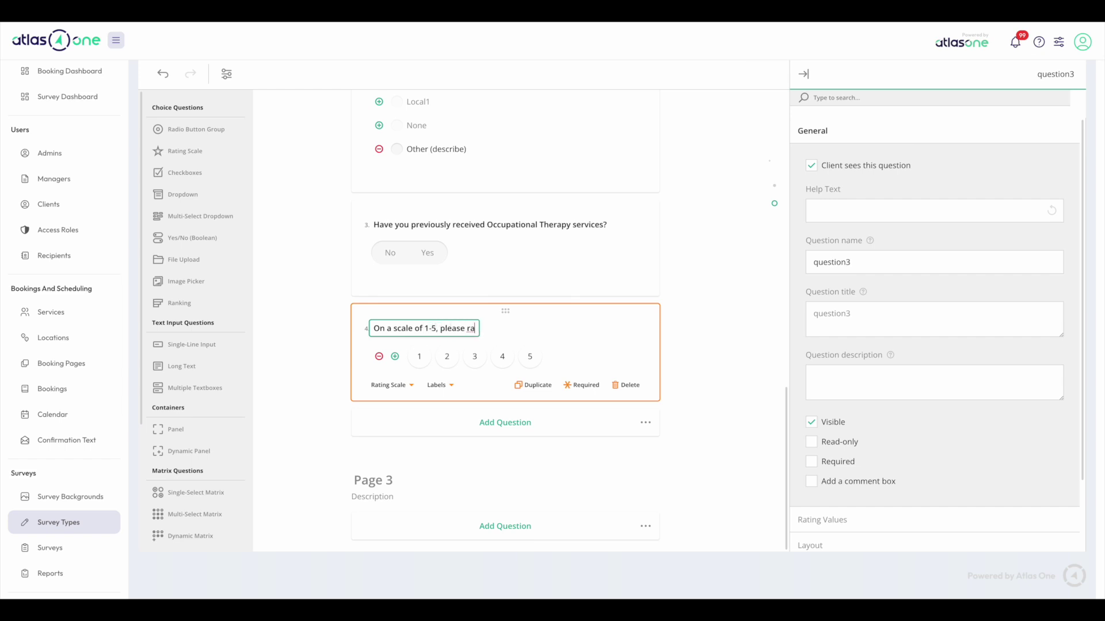
{"action": "type", "text": "te your cu"}
{"action": "key", "text": "BackSpace"}
{"action": "type", "text": "rreent"}
{"action": "key", "text": "BackSpace"}
{"action": "key", "text": "BackSpace"}
{"action": "key", "text": "BackSpace"}
{"action": "key", "text": "BackSpace"}
{"action": "key", "text": "BackSpace"}
{"action": "key", "text": "BackSpace"}
{"action": "type", "text": "urrent level of"}
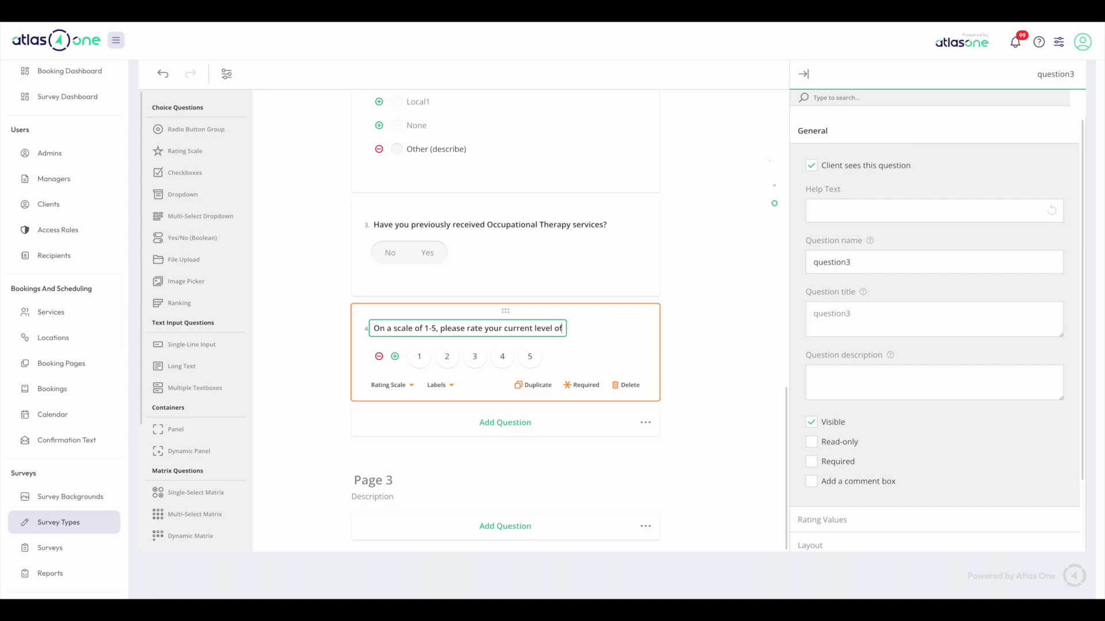
{"action": "type", "text": " independence in"}
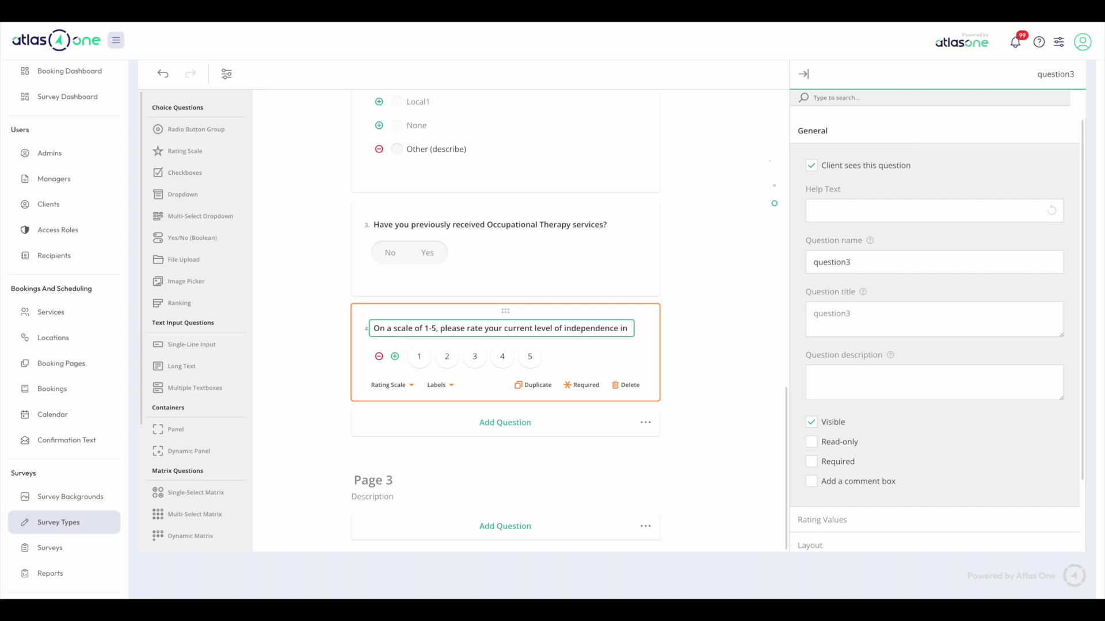
{"action": "type", "text": " completing da"}
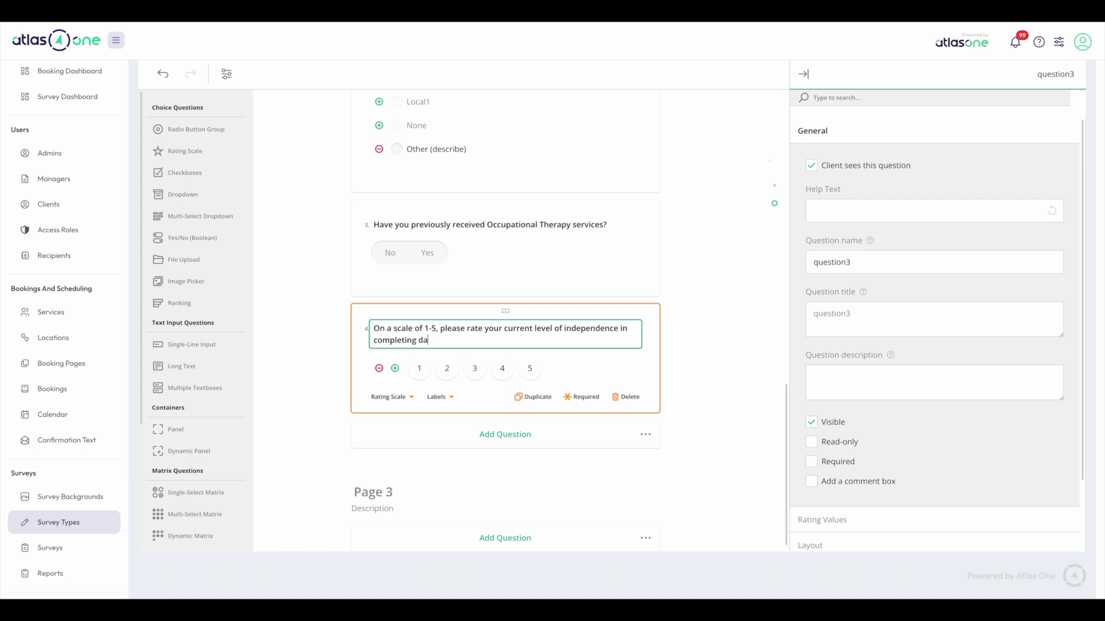
{"action": "type", "text": "ily activities"}
{"action": "left_click", "coordinate": [323, 370]}
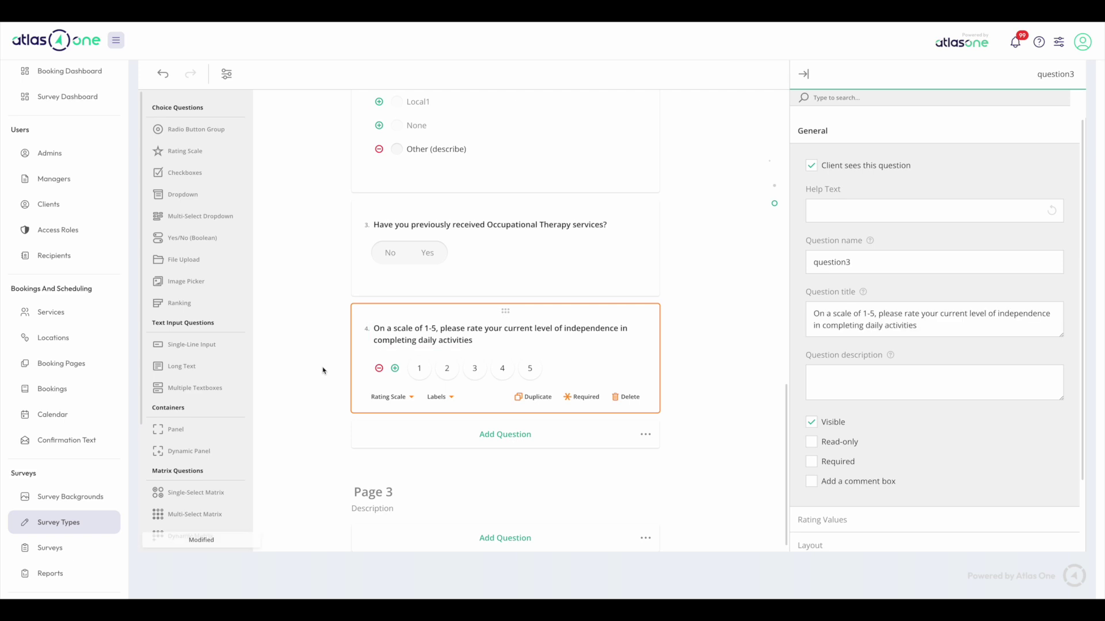
Add a File Upload question below the rating scale, titled "Please upload any relevant medical documents".
{"action": "mouse_move", "coordinate": [355, 377]}
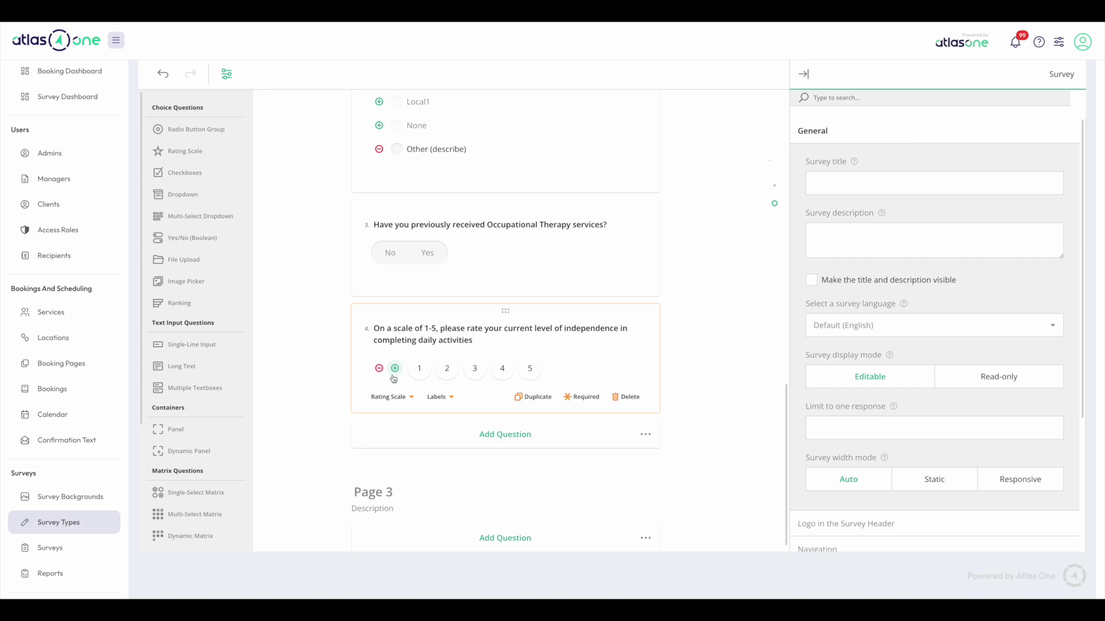
{"action": "scroll", "coordinate": [393, 378], "scroll_direction": "down", "scroll_amount": 1}
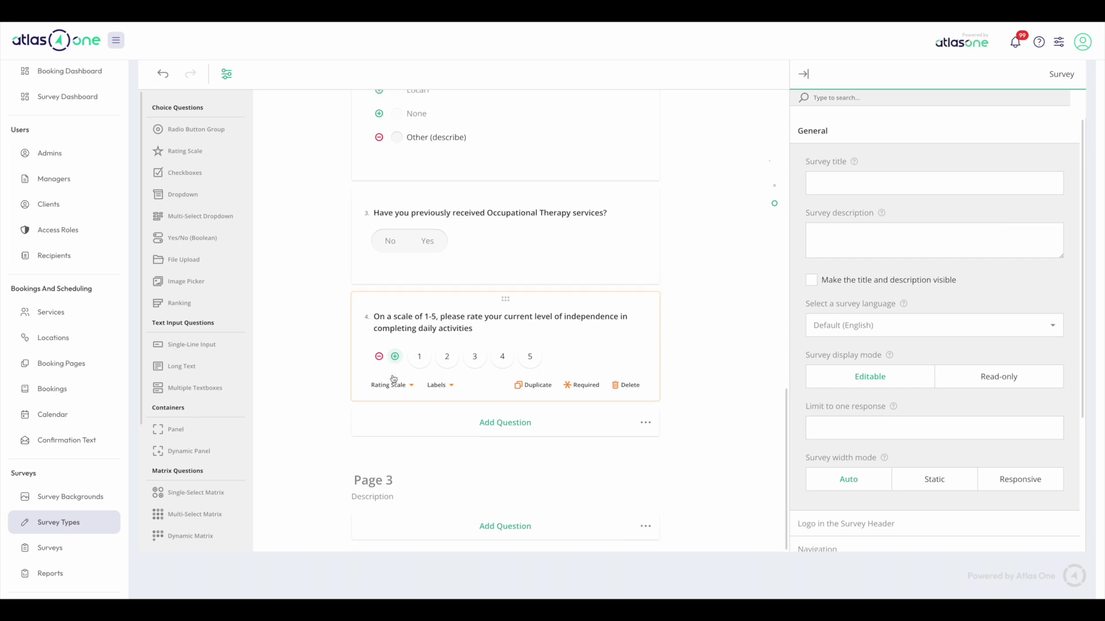
{"action": "left_click", "coordinate": [197, 266]}
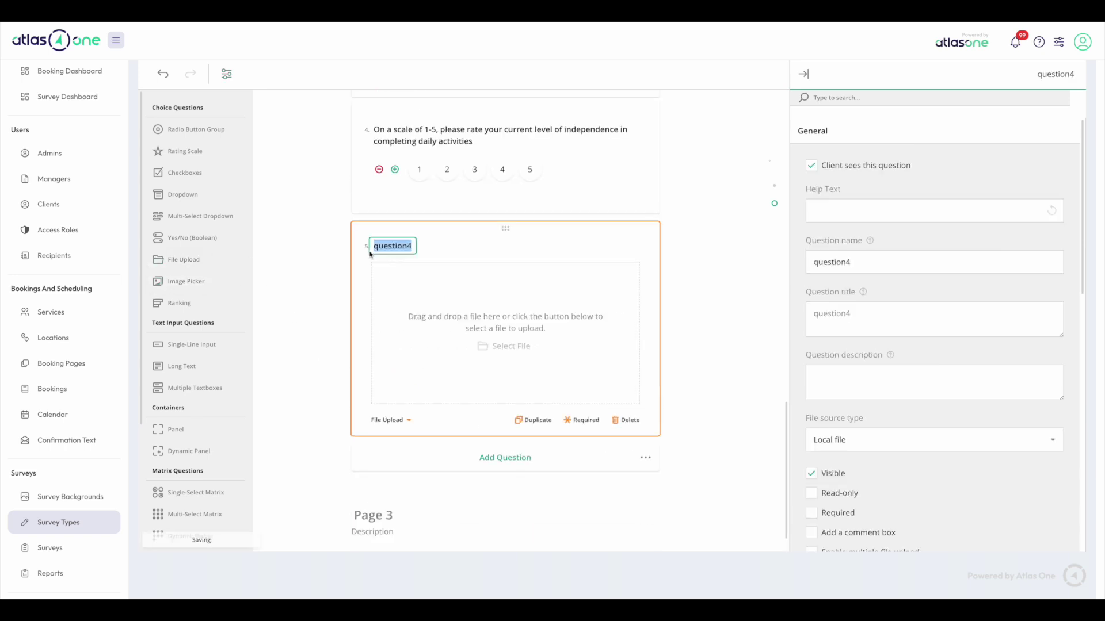
{"action": "type", "text": "Please u"}
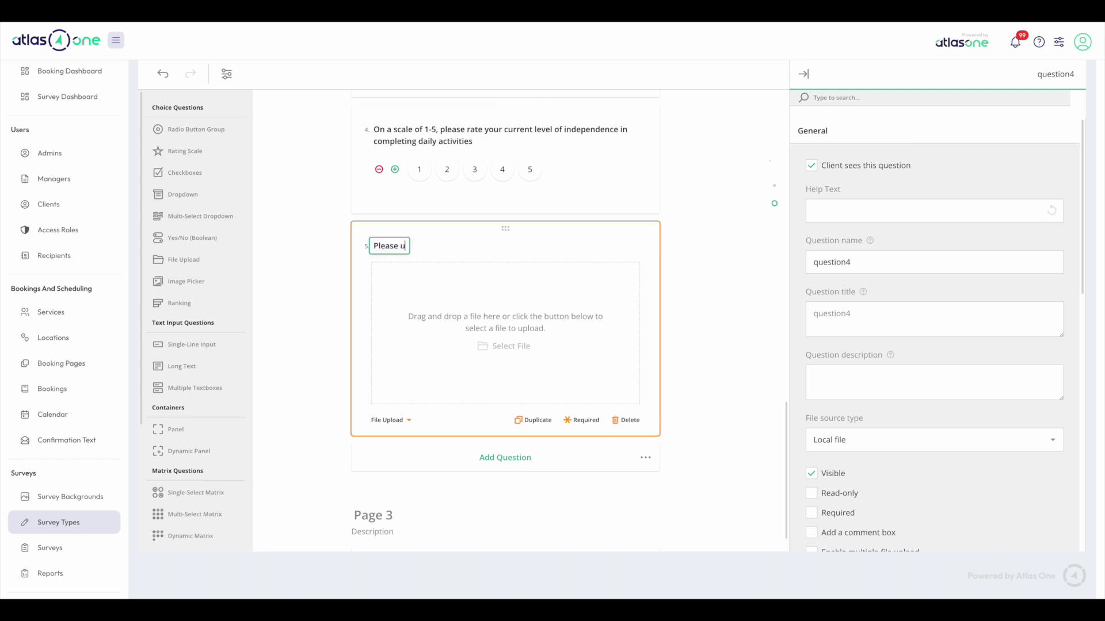
{"action": "type", "text": "pload any releva"}
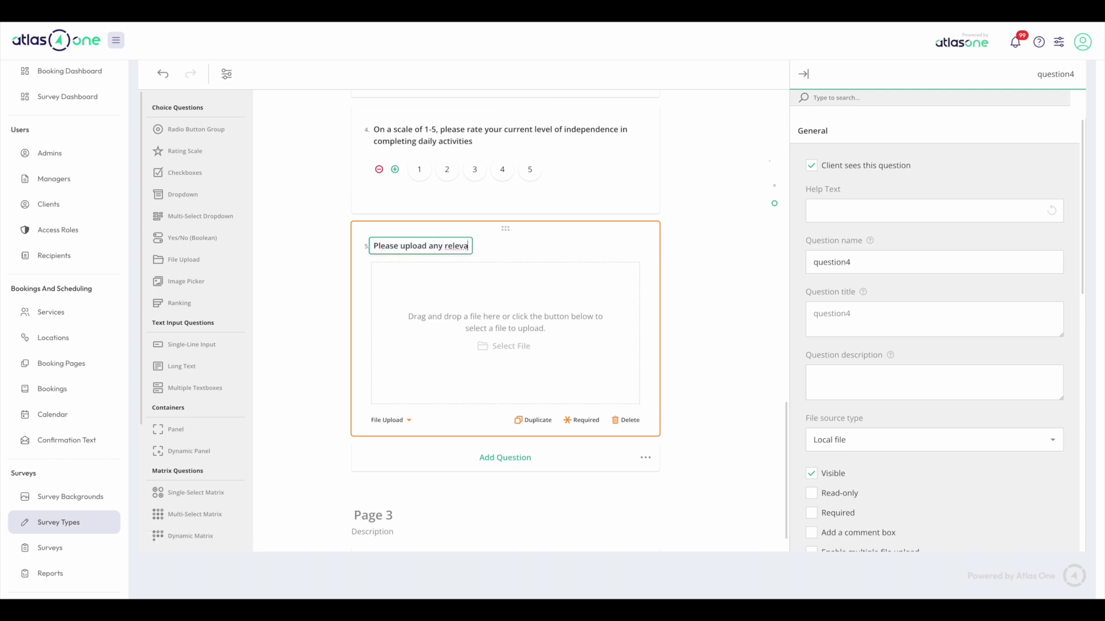
{"action": "type", "text": "nt medical documents"}
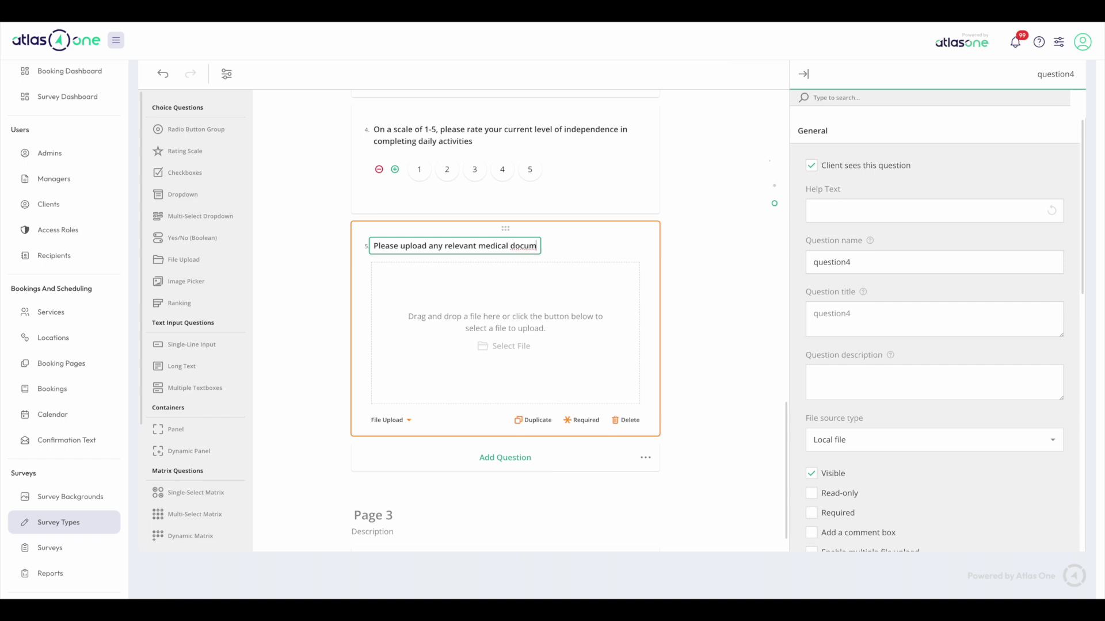
{"action": "left_click", "coordinate": [332, 283]}
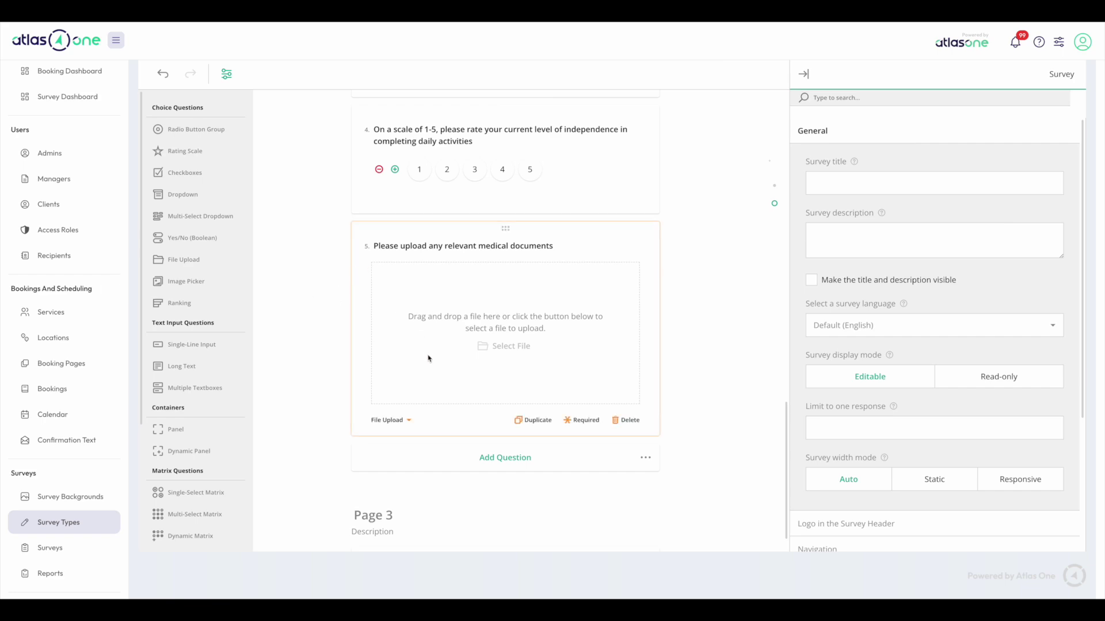
Preview the survey from its welcome page through the questions, and return to Designer Mode.
{"action": "scroll", "coordinate": [428, 358], "scroll_direction": "down", "scroll_amount": 1}
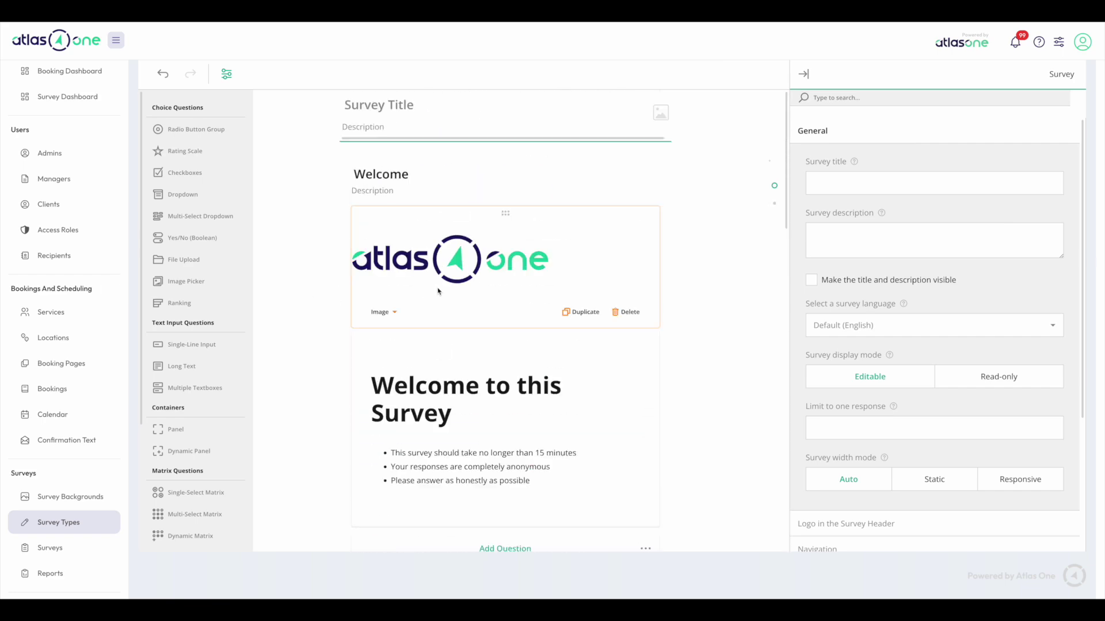
{"action": "scroll", "coordinate": [437, 290], "scroll_direction": "up", "scroll_amount": 15}
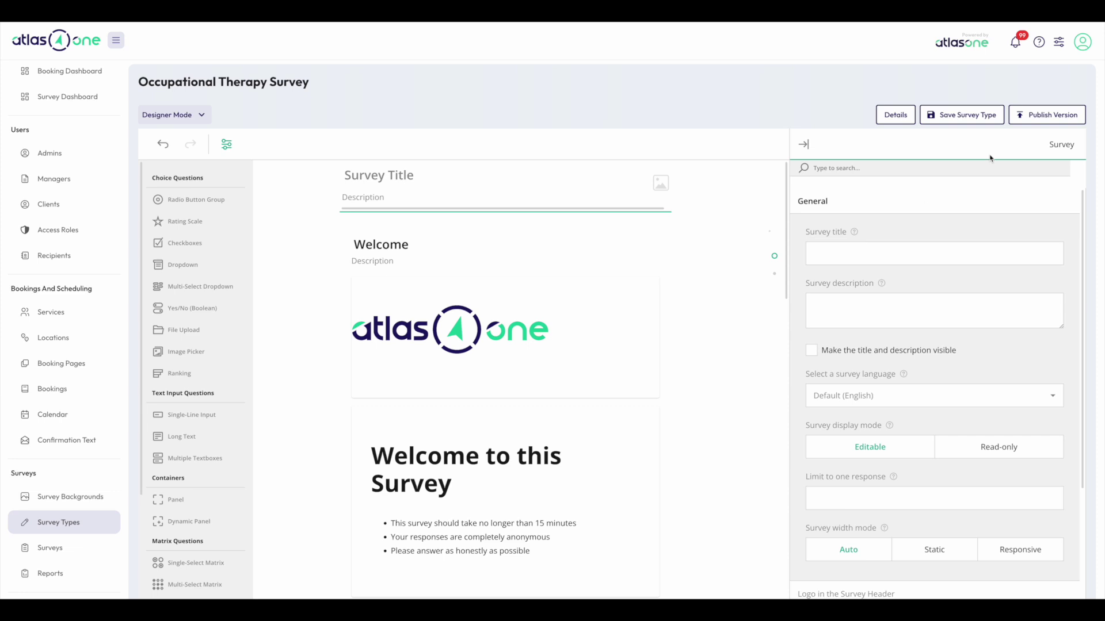
{"action": "left_click", "coordinate": [193, 119]}
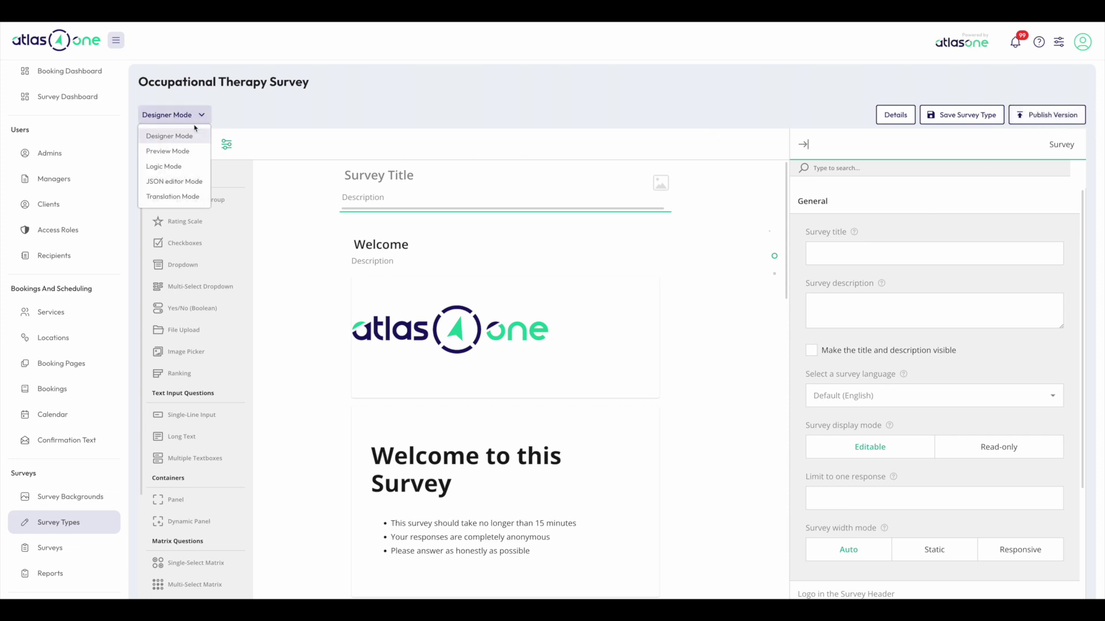
{"action": "left_click", "coordinate": [183, 150]}
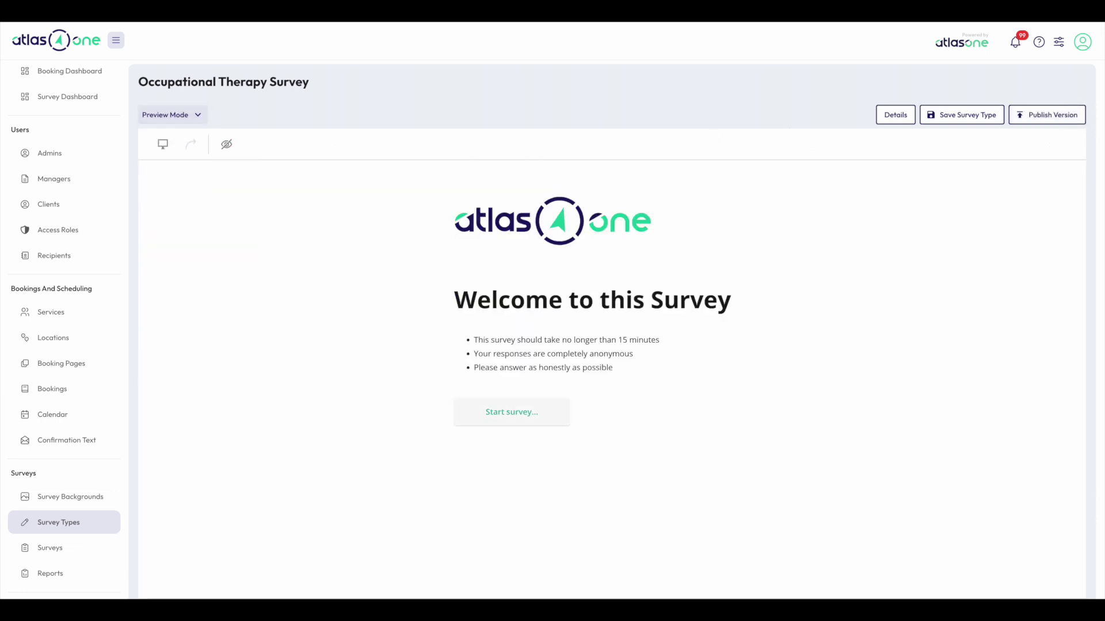
{"action": "left_click", "coordinate": [499, 410]}
{"action": "scroll", "coordinate": [498, 409], "scroll_direction": "down", "scroll_amount": 5}
{"action": "scroll", "coordinate": [494, 408], "scroll_direction": "down", "scroll_amount": 2}
{"action": "scroll", "coordinate": [490, 405], "scroll_direction": "up", "scroll_amount": 10}
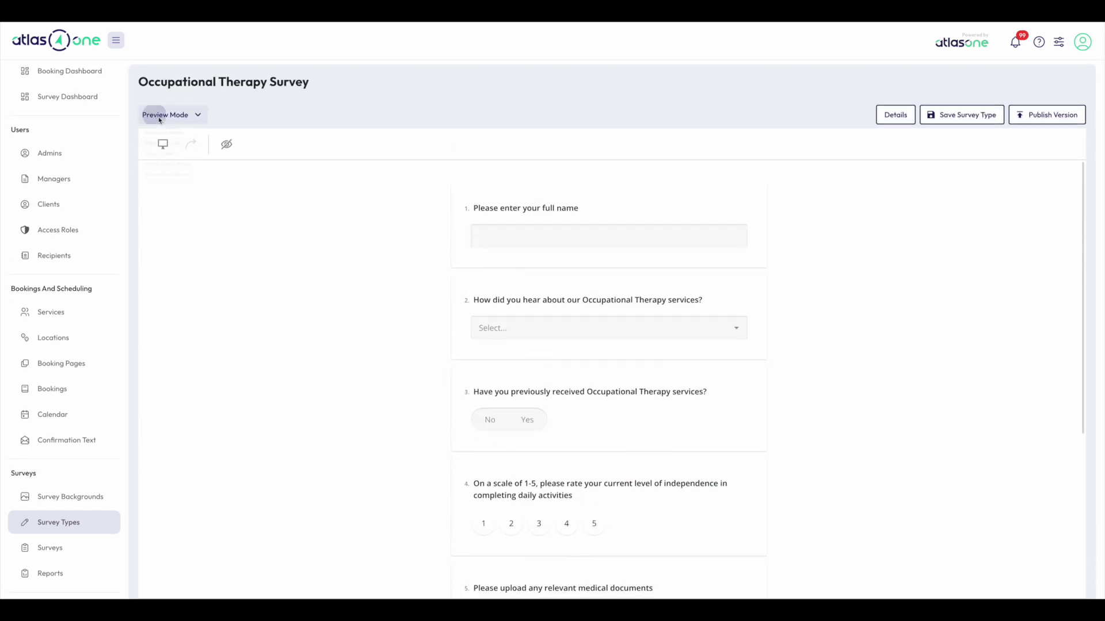
{"action": "left_click", "coordinate": [150, 115]}
{"action": "left_click", "coordinate": [166, 137]}
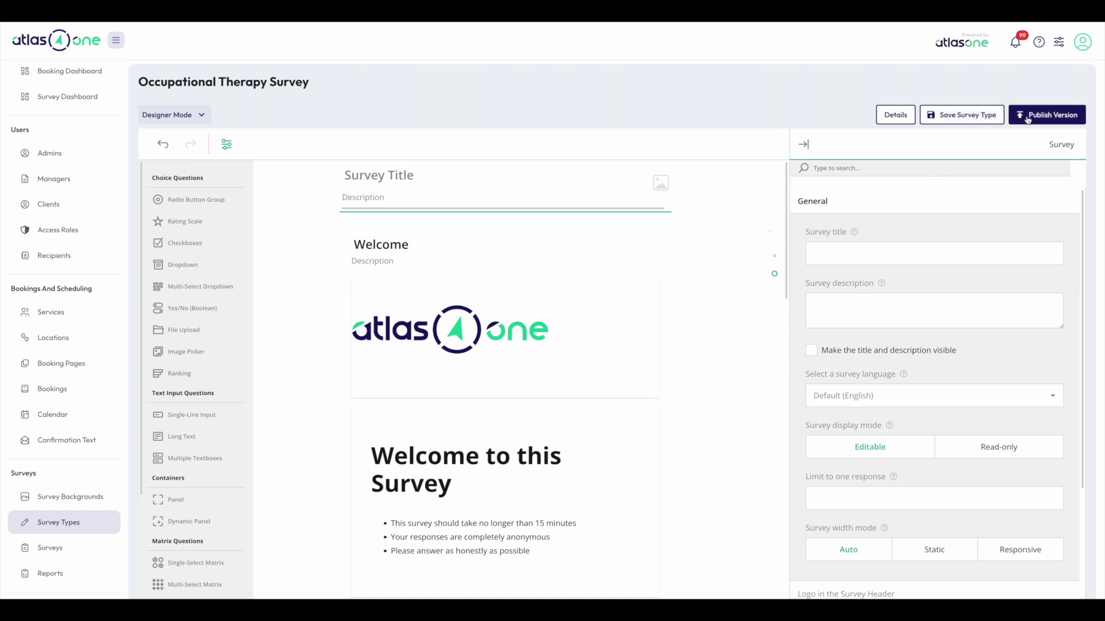
Save the Occupational Therapy Survey type and publish this version.
{"action": "left_click", "coordinate": [994, 118]}
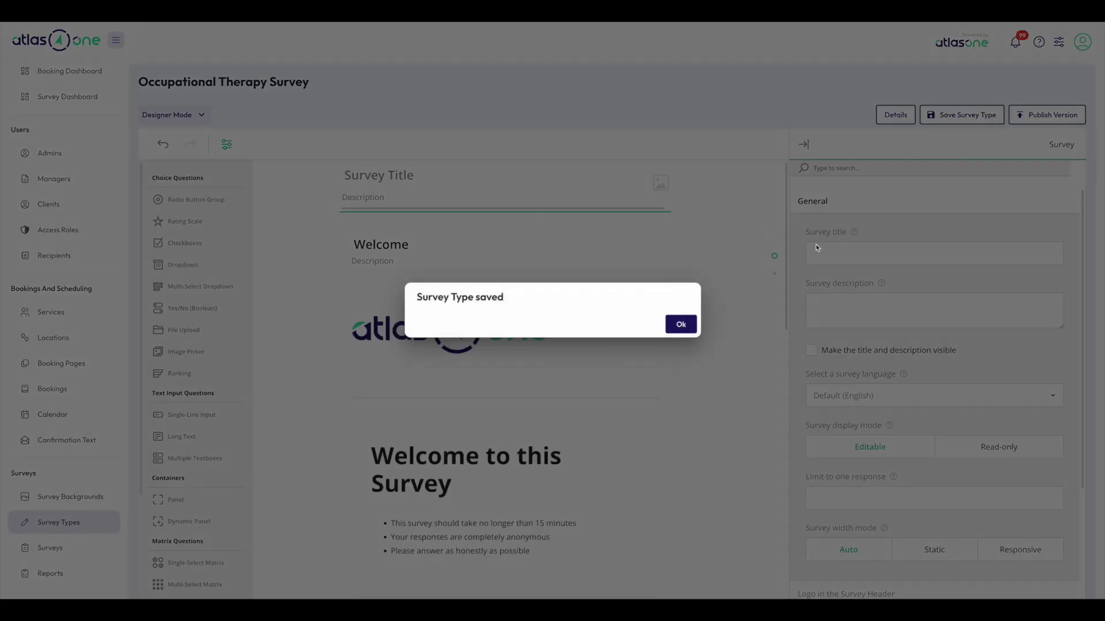
{"action": "left_click", "coordinate": [690, 324]}
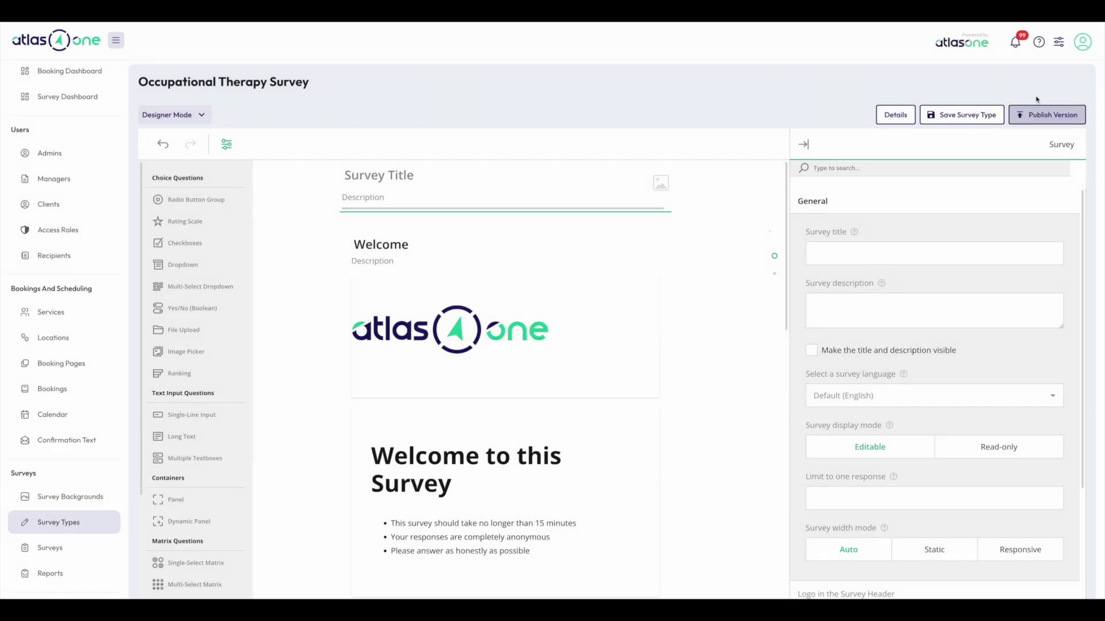
{"action": "left_click", "coordinate": [1034, 115]}
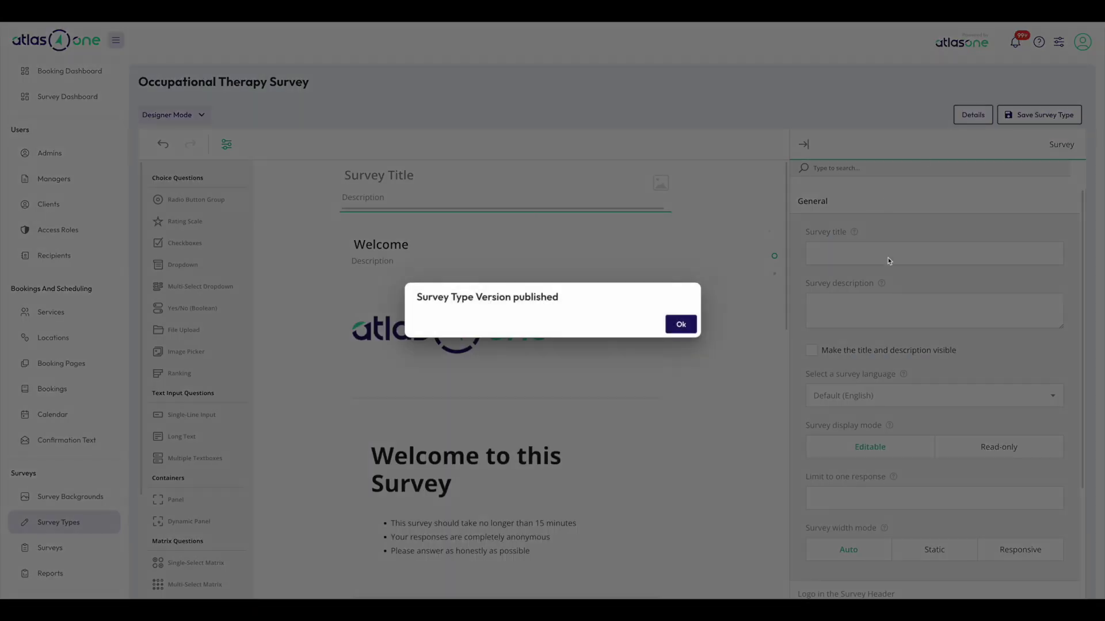
{"action": "left_click", "coordinate": [679, 324]}
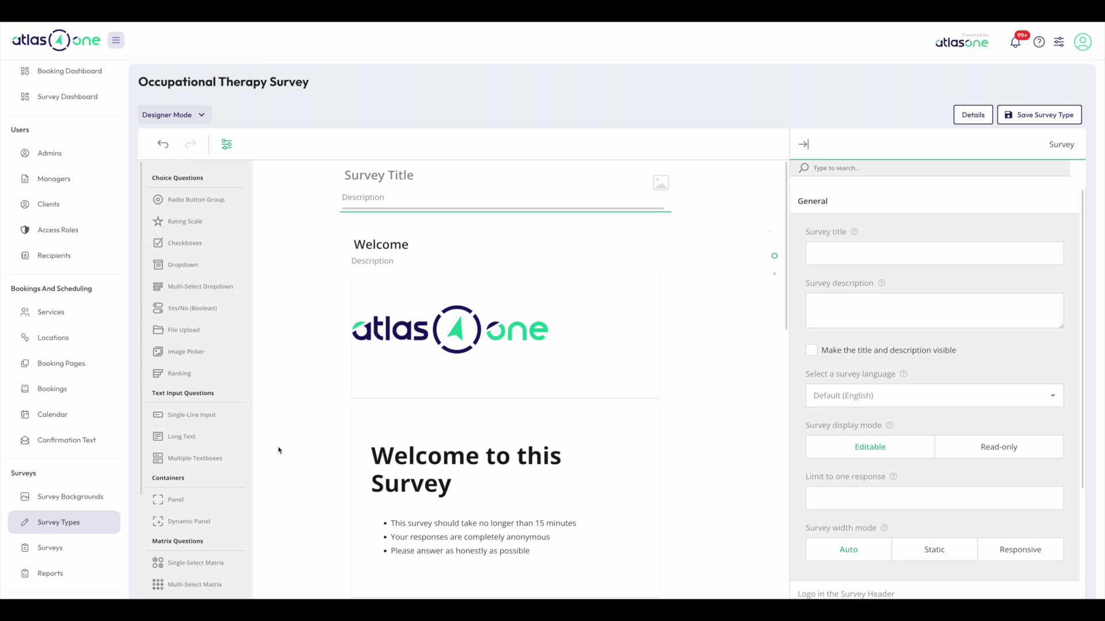
Search the survey types for "Occupational Therapy" and open the published Occupational Therapy Survey.
{"action": "left_click", "coordinate": [86, 530]}
{"action": "left_click", "coordinate": [235, 135]}
{"action": "type", "text": "Occupational Therapy"}
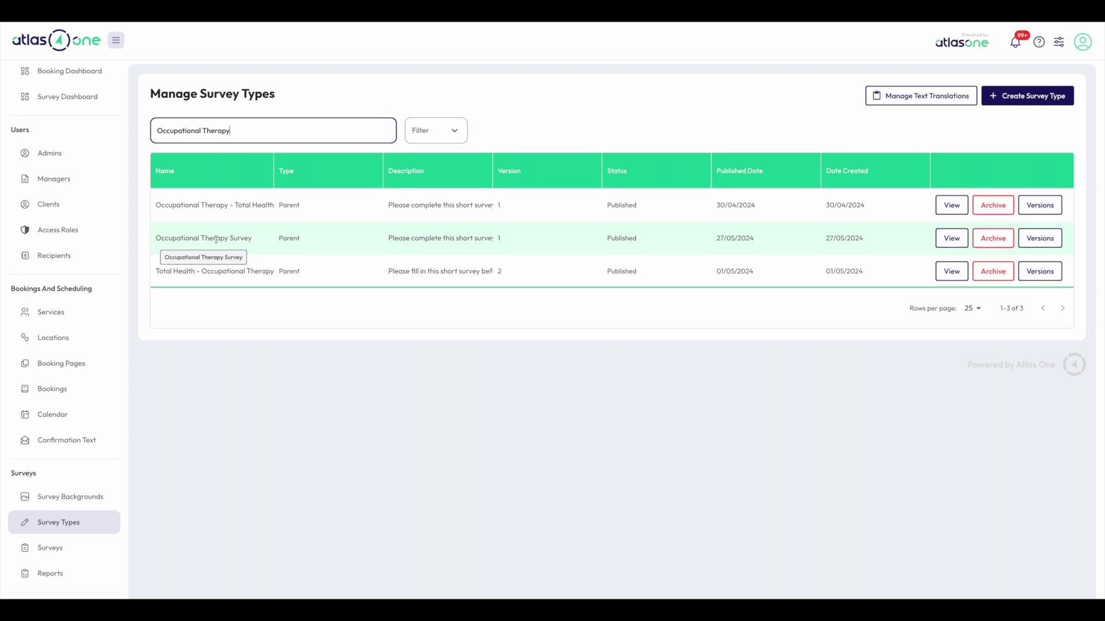
{"action": "left_click", "coordinate": [952, 239]}
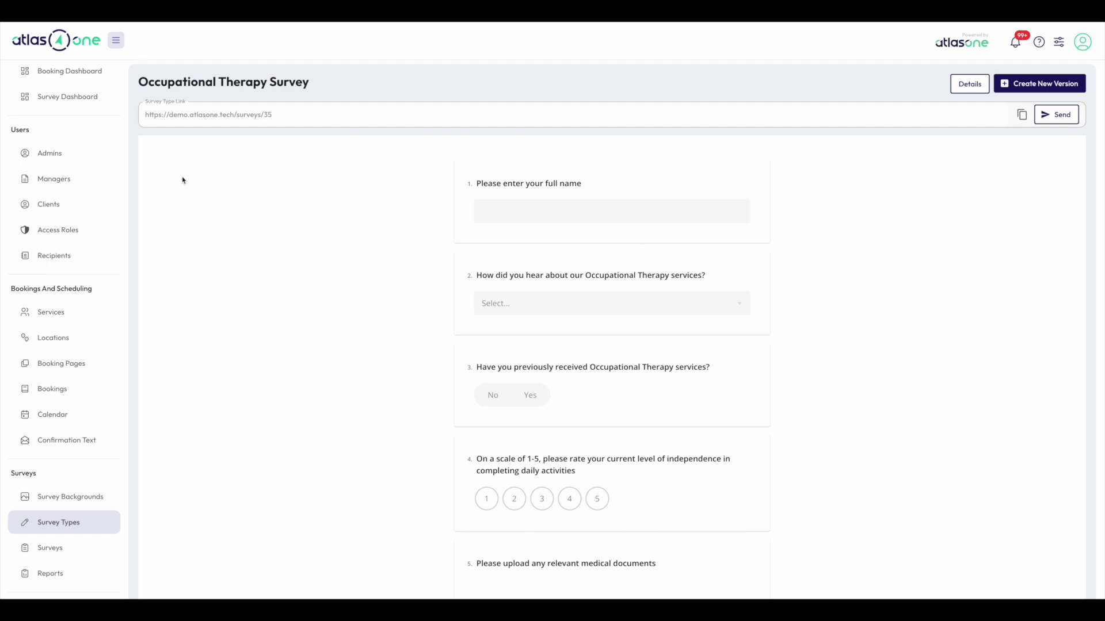
Copy the survey type link and check the available Send options before returning to the list of survey types.
{"action": "left_click", "coordinate": [1022, 114]}
{"action": "left_click", "coordinate": [1051, 116]}
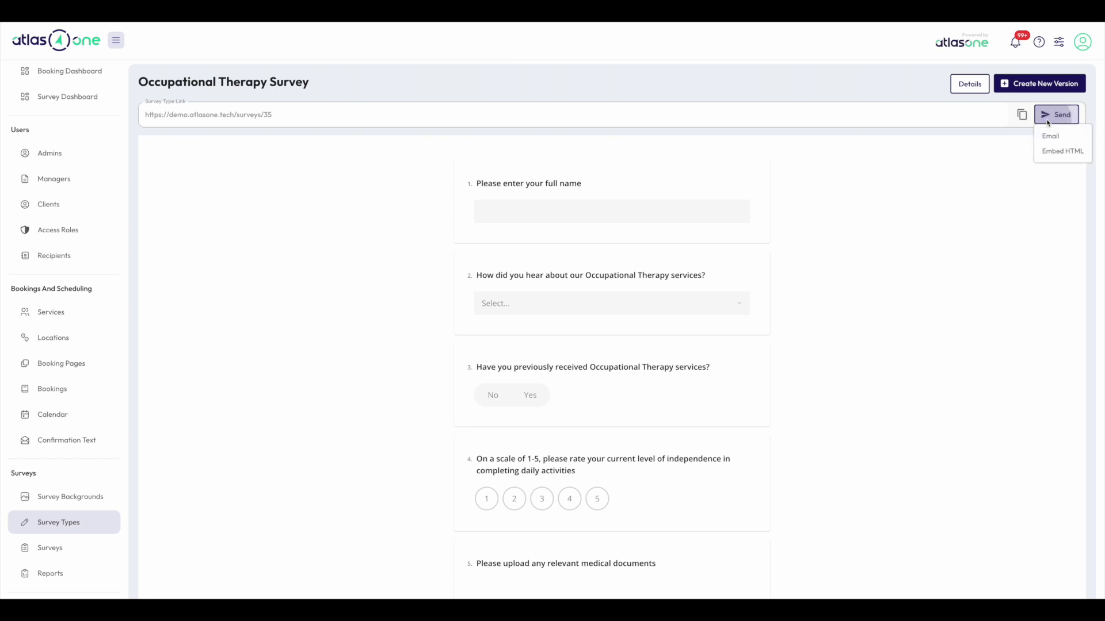
{"action": "left_click", "coordinate": [573, 181]}
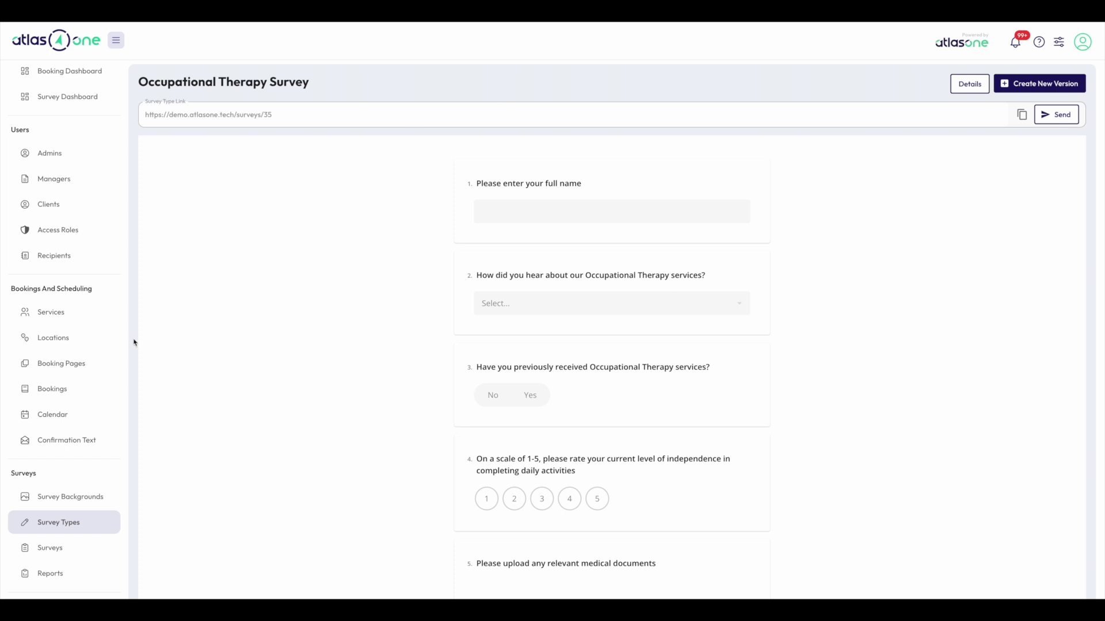
{"action": "left_click", "coordinate": [64, 529]}
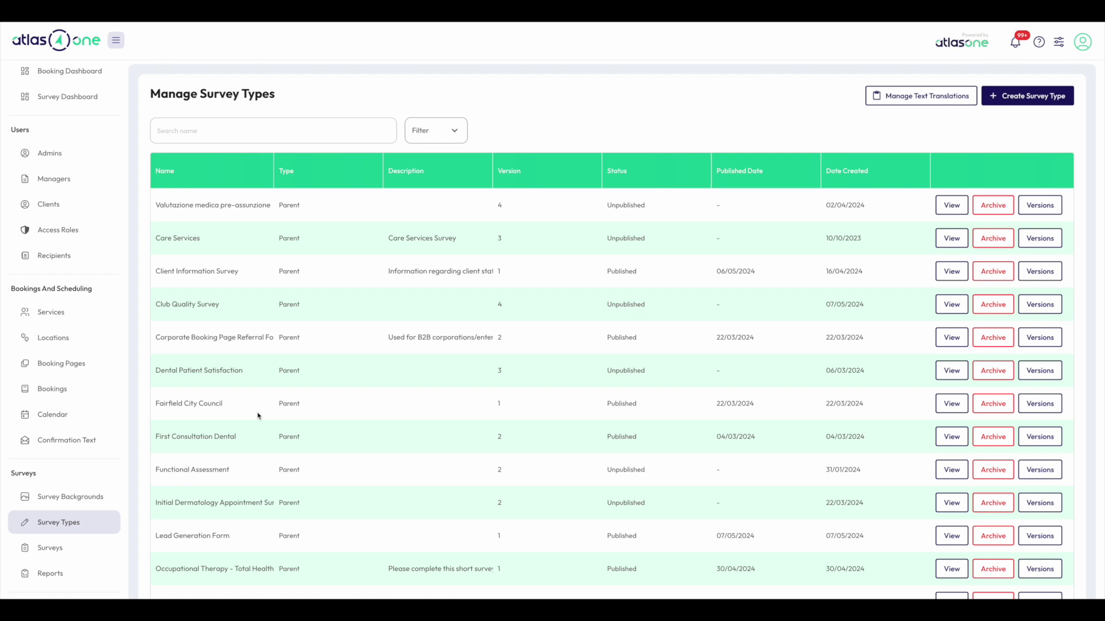